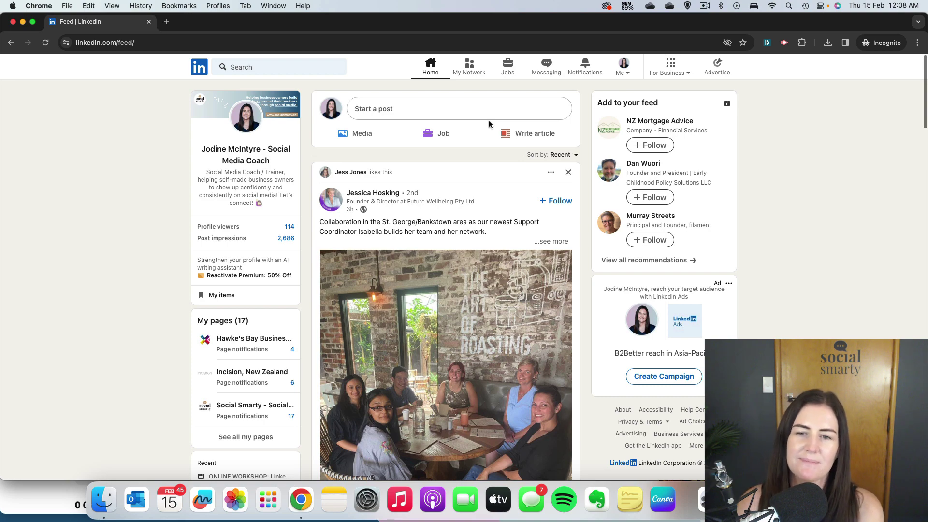
- Start creating a new business page and choose the Company page type
{"action": "left_click", "coordinate": [671, 75]}
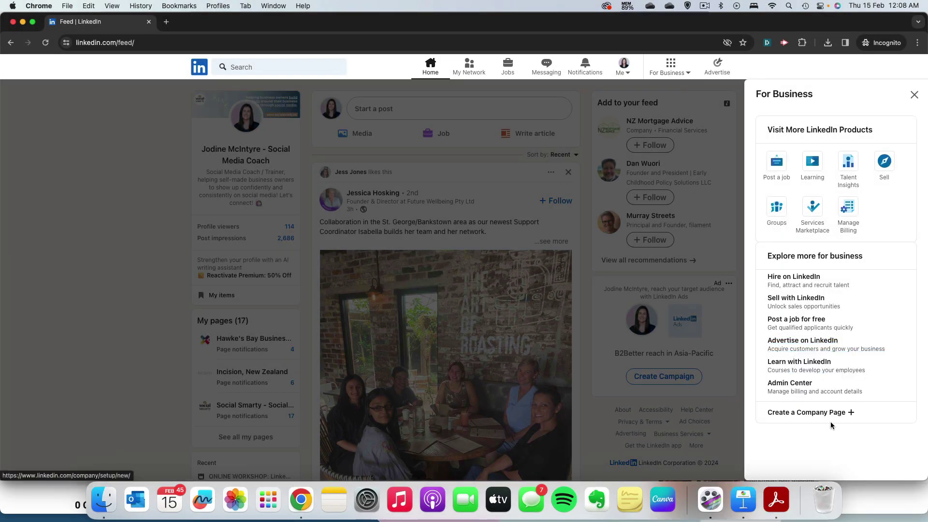
{"action": "left_click", "coordinate": [830, 422]}
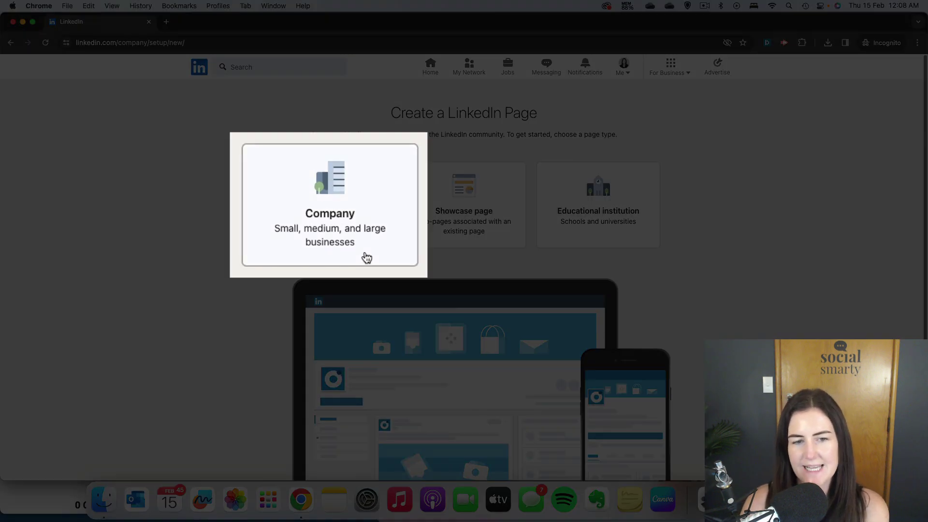
{"action": "left_click", "coordinate": [355, 241]}
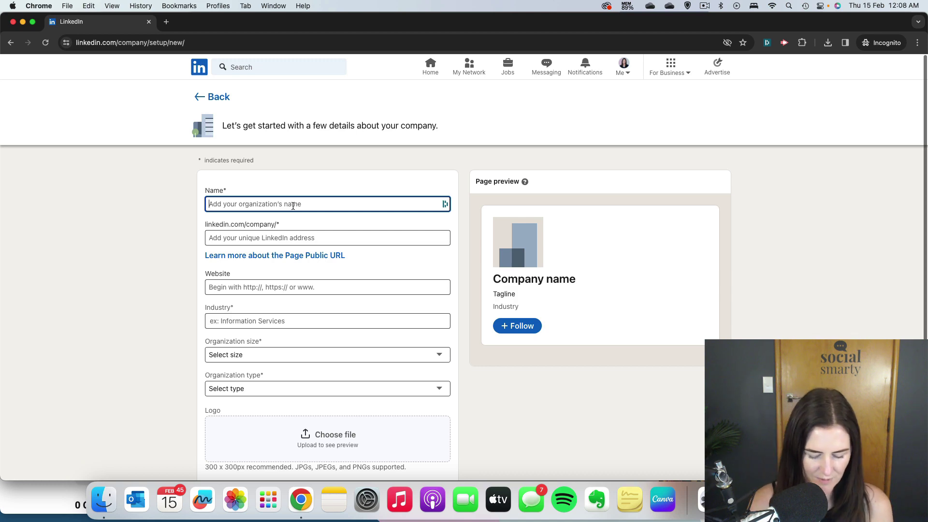
- Name the company page "Social Smarty Marketing" and check its public page address
{"action": "type", "text": "Social S"}
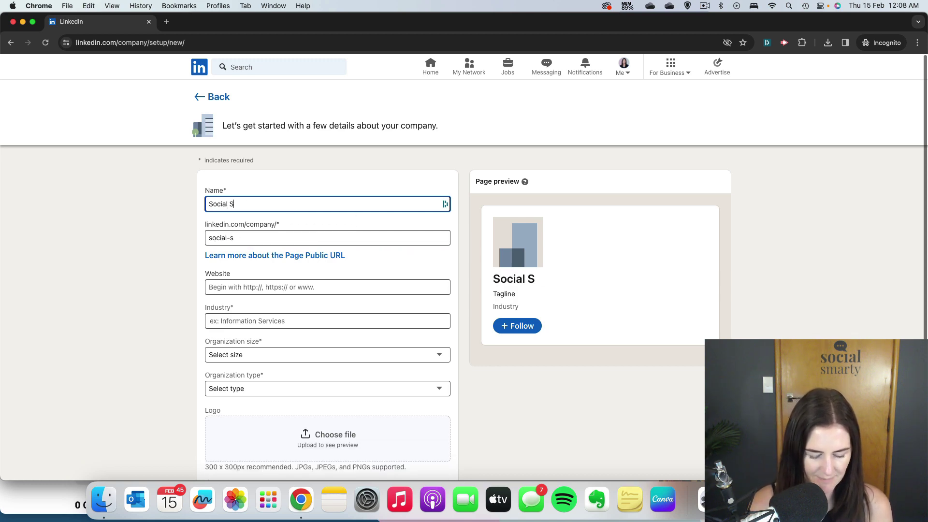
{"action": "type", "text": "marty Marketing"}
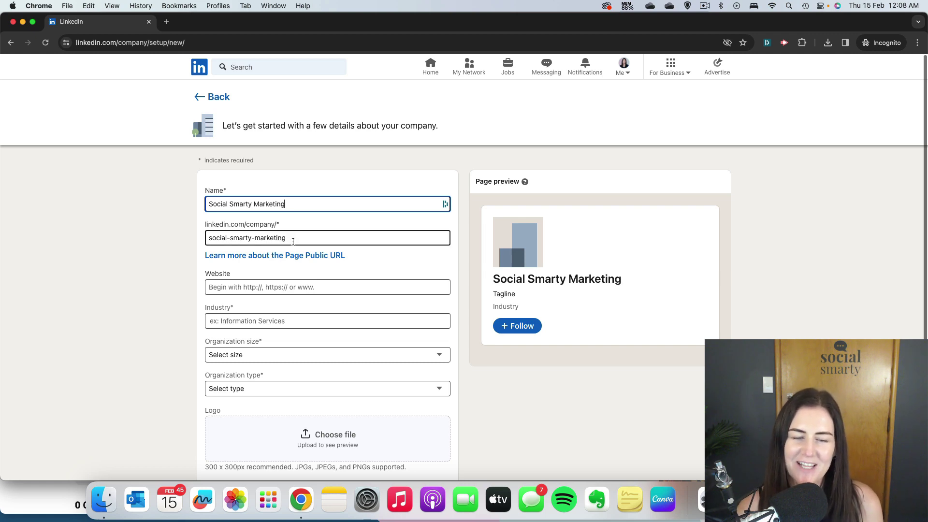
{"action": "scroll", "coordinate": [292, 241], "scroll_direction": "down", "scroll_amount": 1}
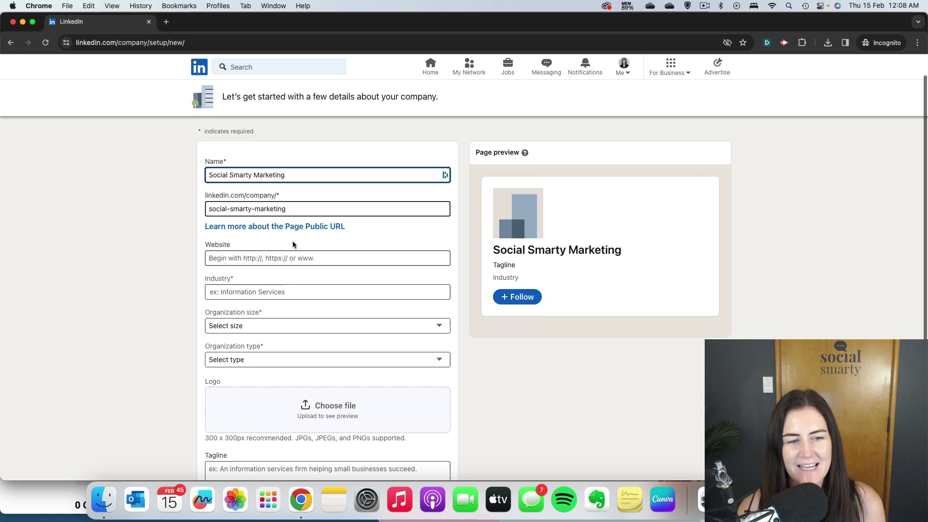
{"action": "left_click", "coordinate": [293, 209]}
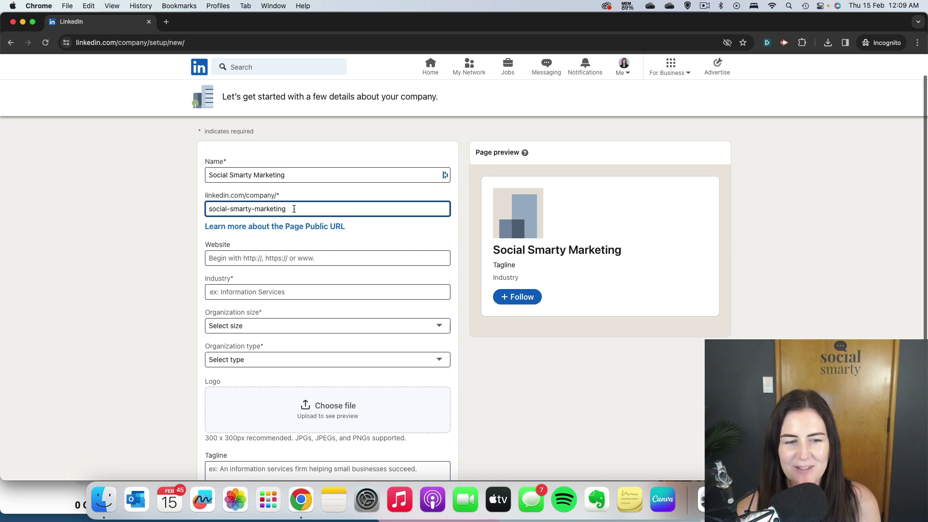
- Load socialsmarty.co in a new browser tab, copy its address and paste it as the company's website
{"action": "left_click", "coordinate": [264, 258]}
{"action": "left_click", "coordinate": [166, 22]}
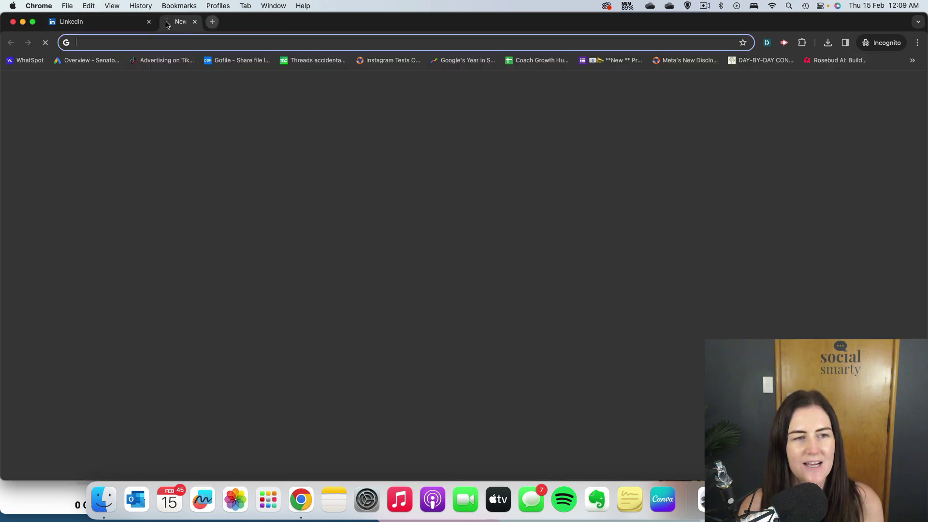
{"action": "type", "text": "social"}
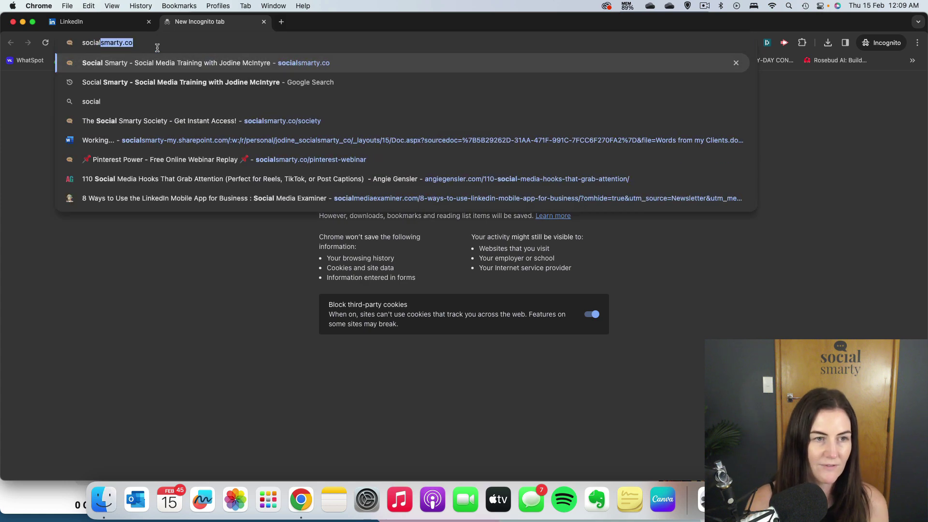
{"action": "key", "text": "Return"}
{"action": "left_click", "coordinate": [155, 47]}
{"action": "key", "text": "super+c"}
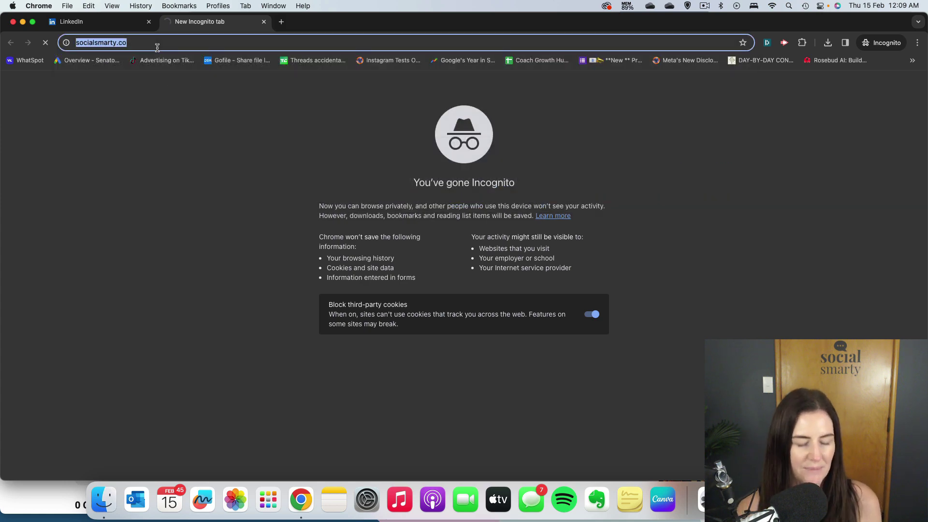
{"action": "left_click", "coordinate": [121, 22]}
{"action": "left_click", "coordinate": [252, 252]}
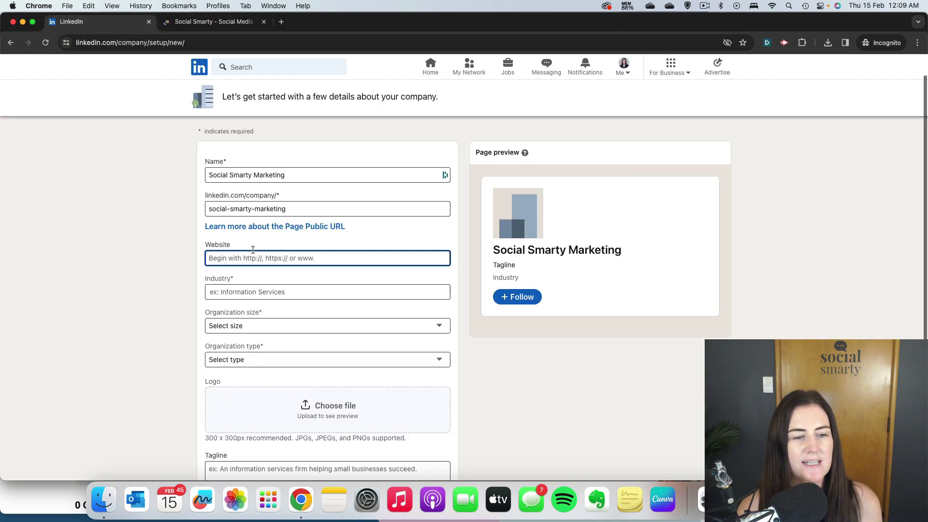
{"action": "key", "text": "super+v"}
- Search the industries for "marketing" and set the company's industry to Marketing Services
{"action": "left_click", "coordinate": [320, 294]}
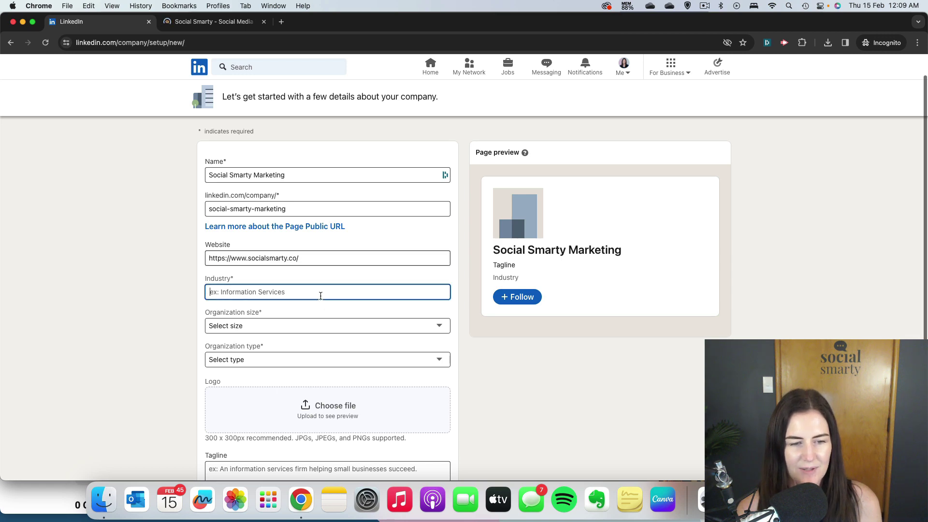
{"action": "scroll", "coordinate": [320, 295], "scroll_direction": "down", "scroll_amount": 3}
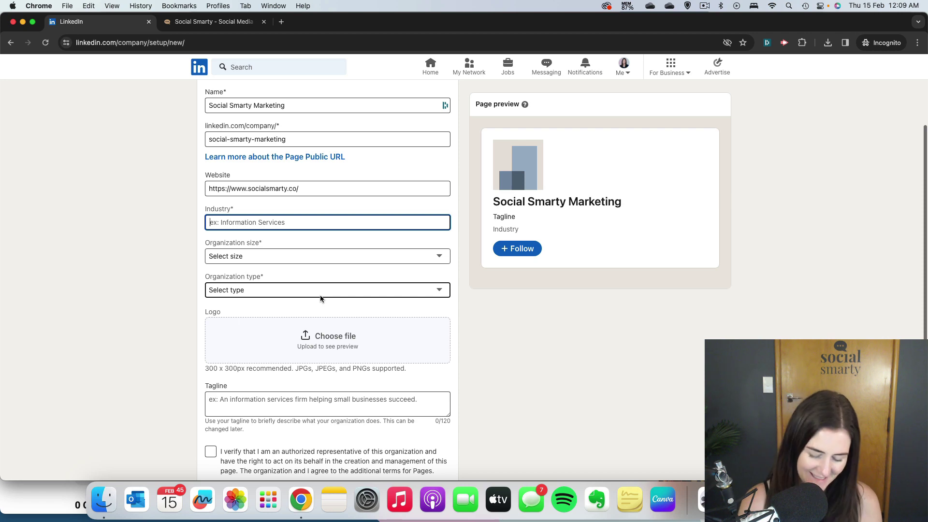
{"action": "type", "text": "marketing"}
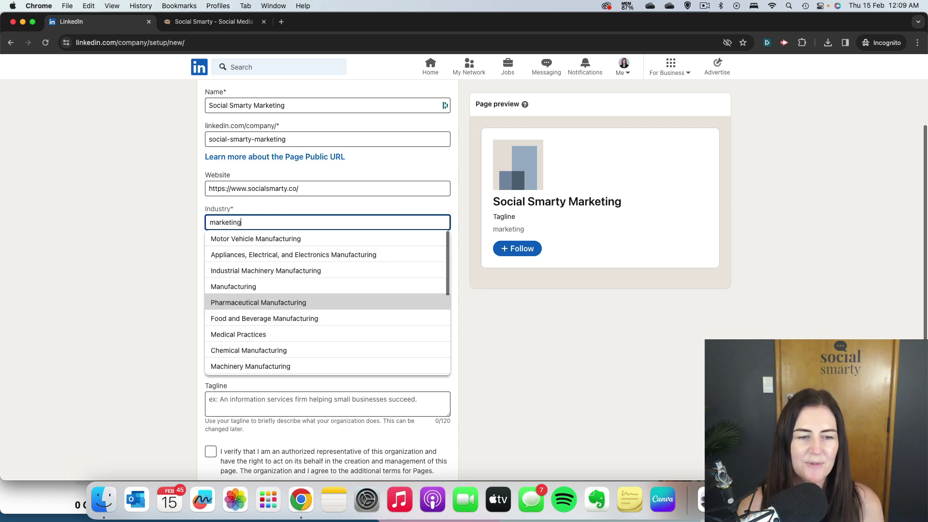
{"action": "left_click", "coordinate": [276, 238]}
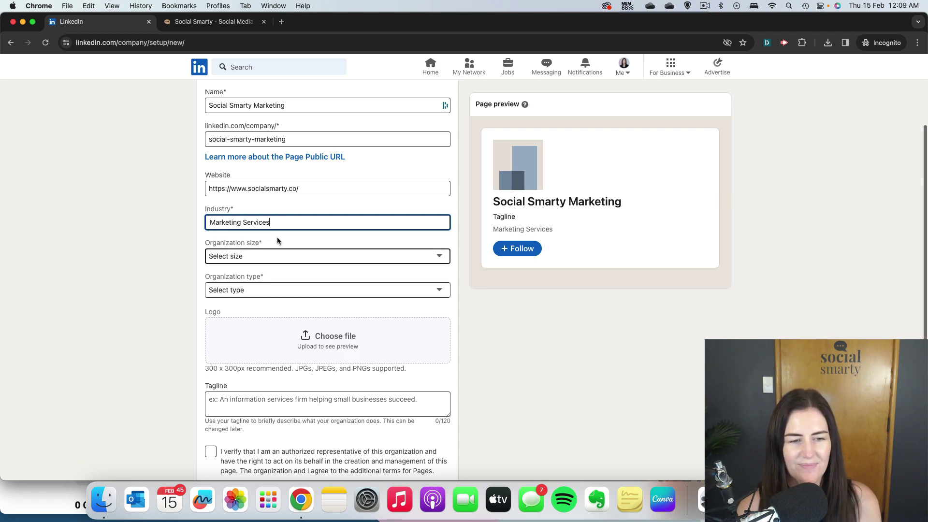
- Set the organization size to 0–1 employees and the organization type to Self-employed
{"action": "left_click", "coordinate": [273, 257]}
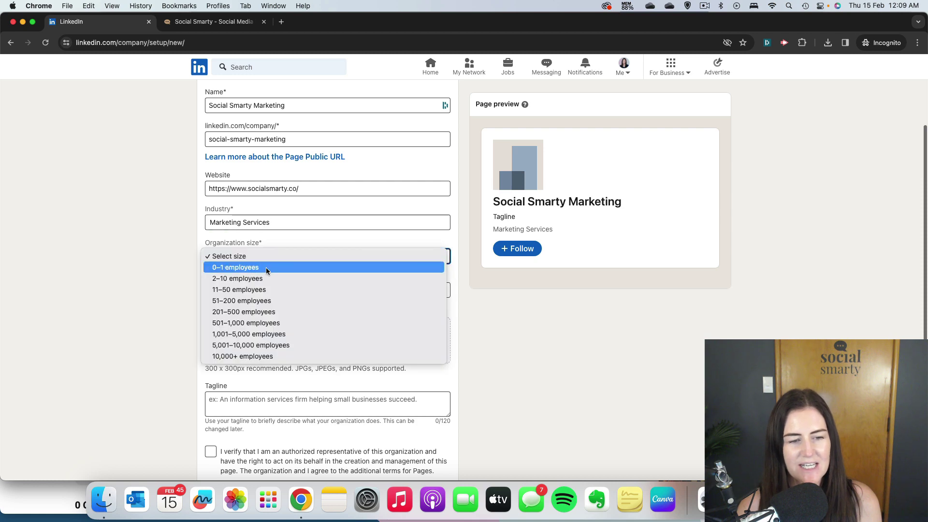
{"action": "left_click", "coordinate": [266, 267]}
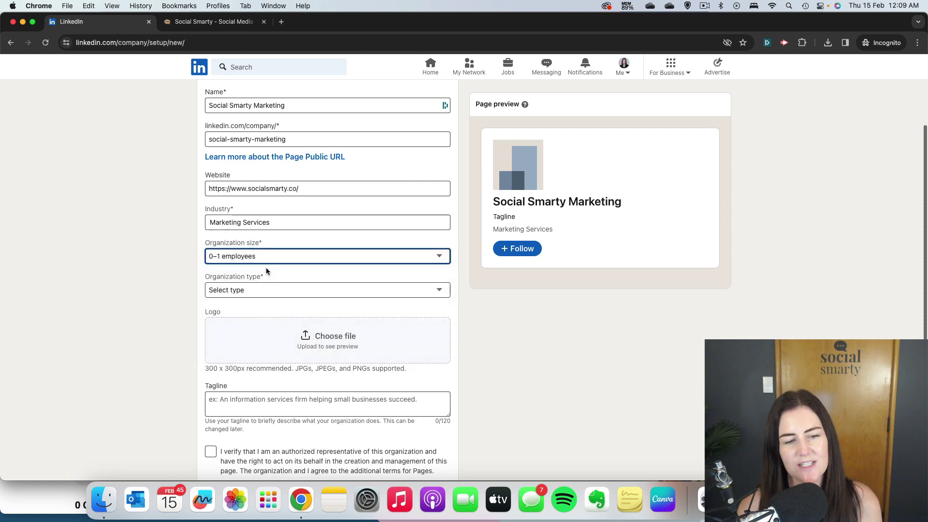
{"action": "left_click", "coordinate": [298, 292]}
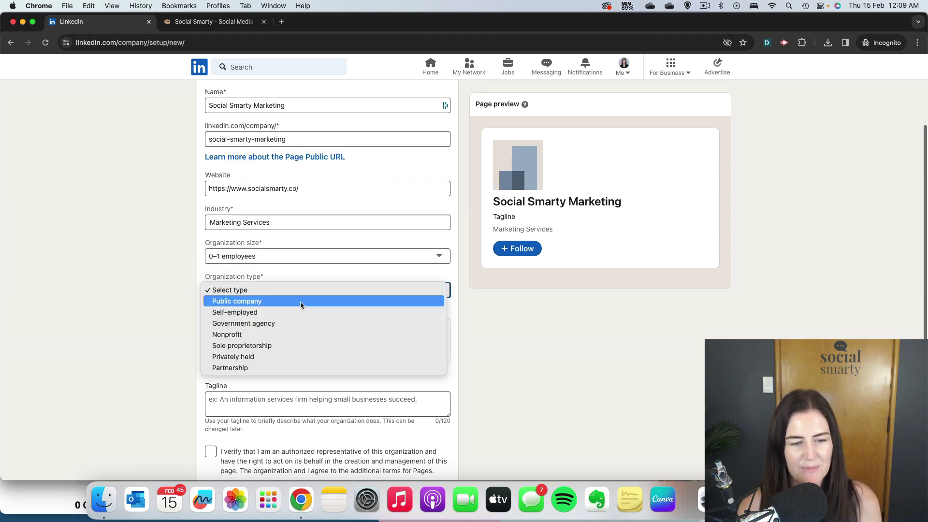
{"action": "left_click", "coordinate": [295, 312]}
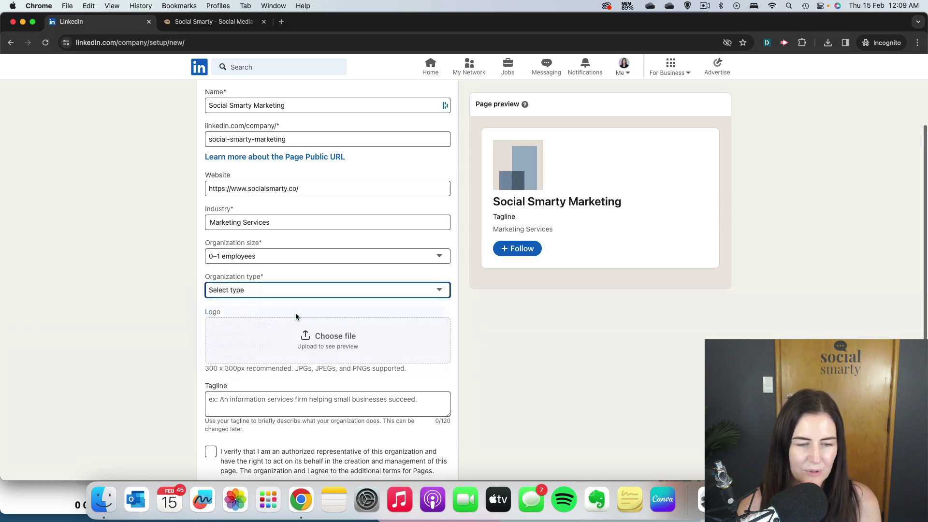
- Upload Social Smarty Logo.png from the Downloads folder as the company logo
{"action": "scroll", "coordinate": [193, 295], "scroll_direction": "down", "scroll_amount": 3}
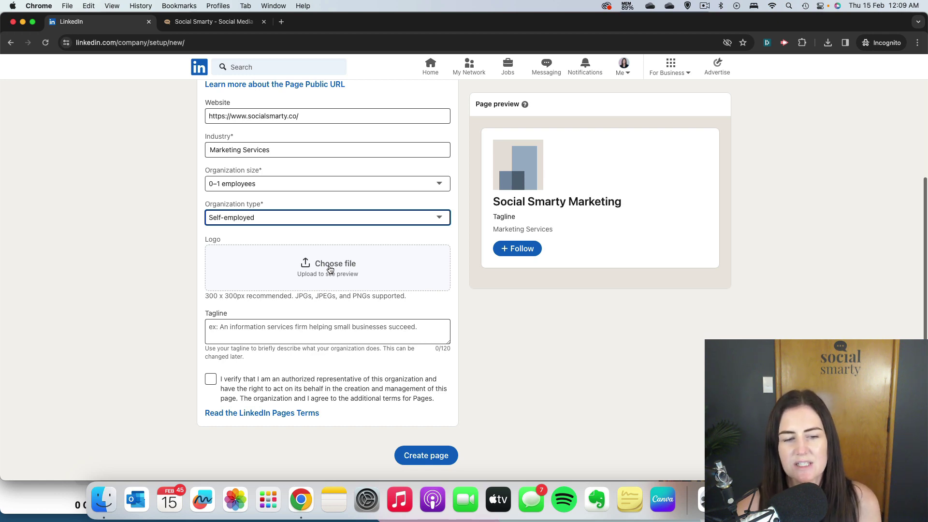
{"action": "left_click", "coordinate": [330, 269]}
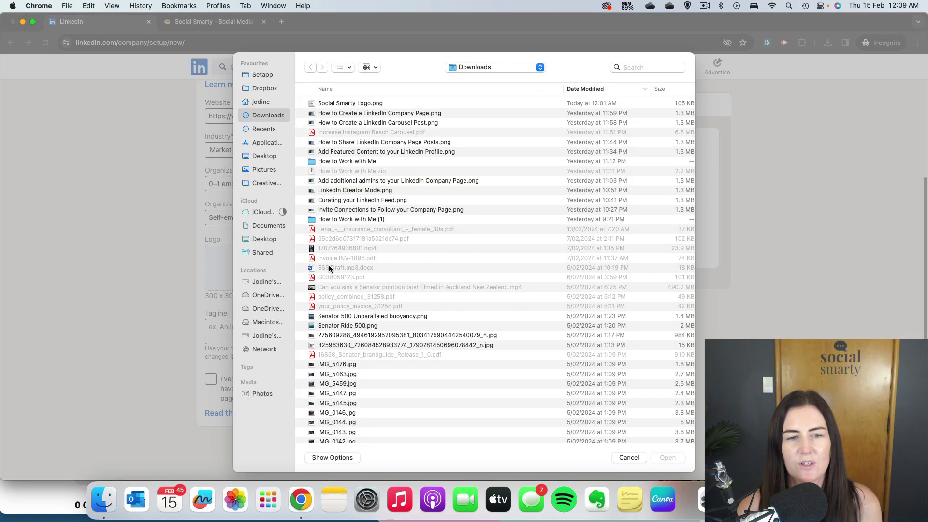
{"action": "double_click", "coordinate": [384, 104]}
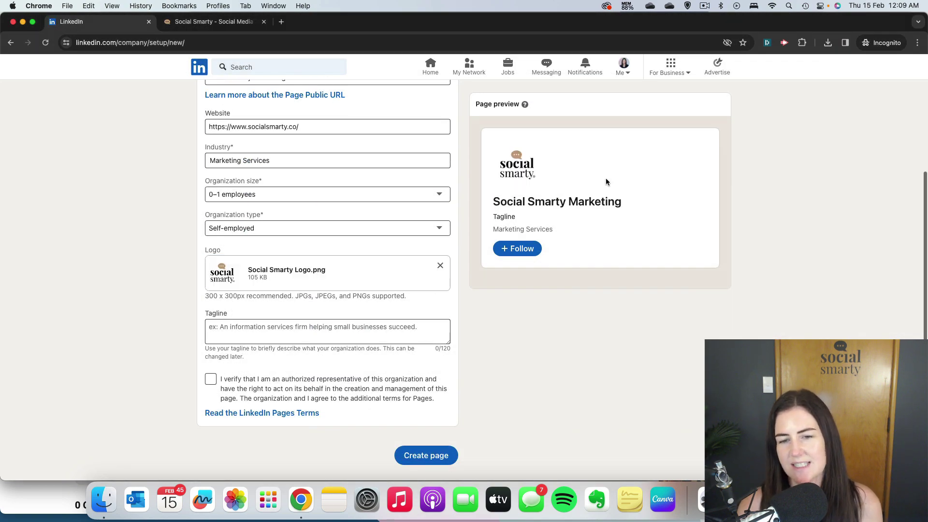
- Enter the tagline "Social media marketing for ambitious business owners"
{"action": "left_click", "coordinate": [307, 331]}
{"action": "type", "text": "Soc"}
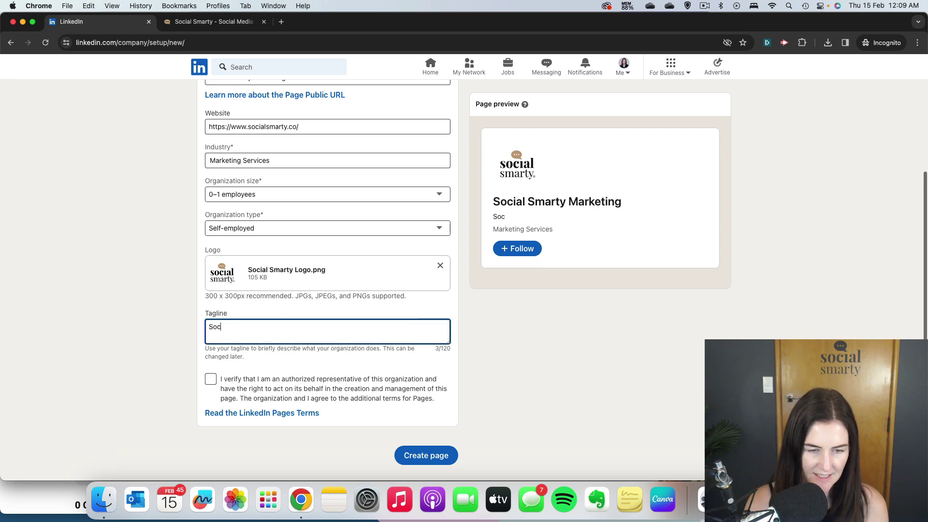
{"action": "type", "text": "ial media m"}
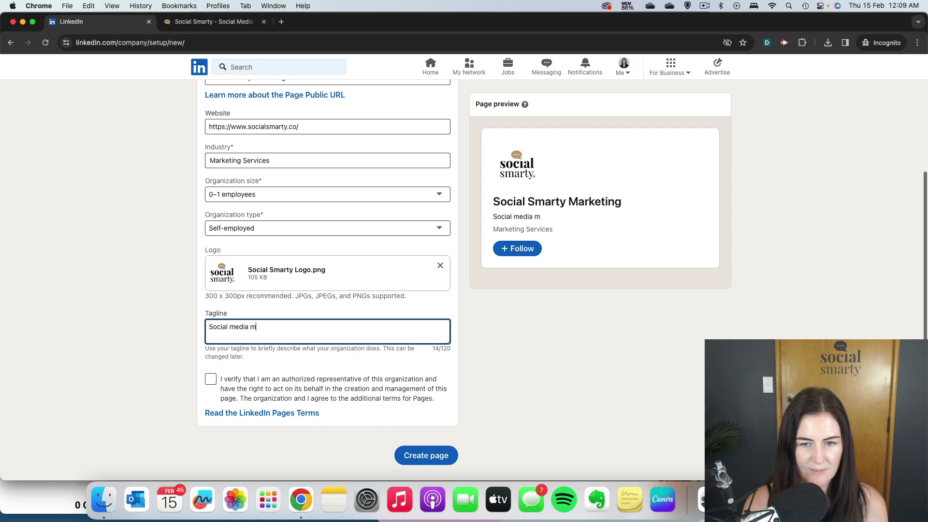
{"action": "type", "text": "arketing for "}
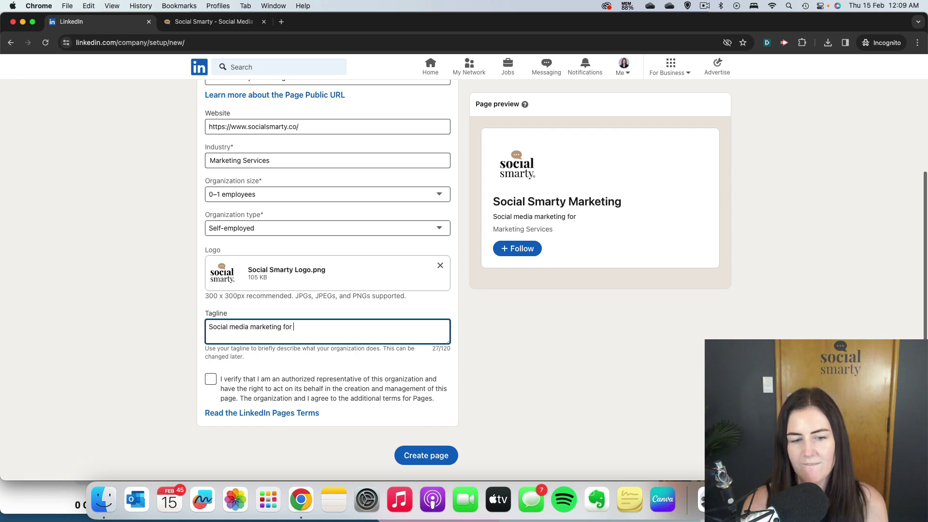
{"action": "type", "text": "ambitiou"}
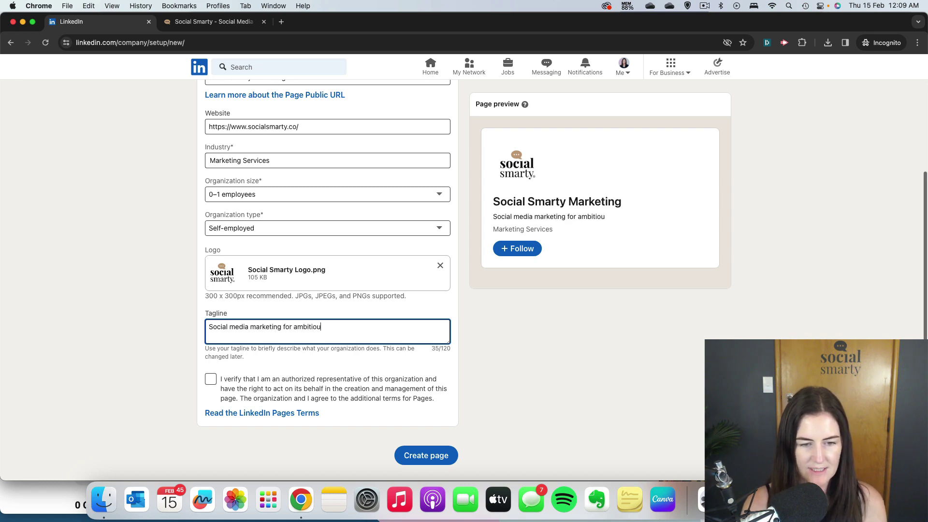
{"action": "type", "text": "s business owners"}
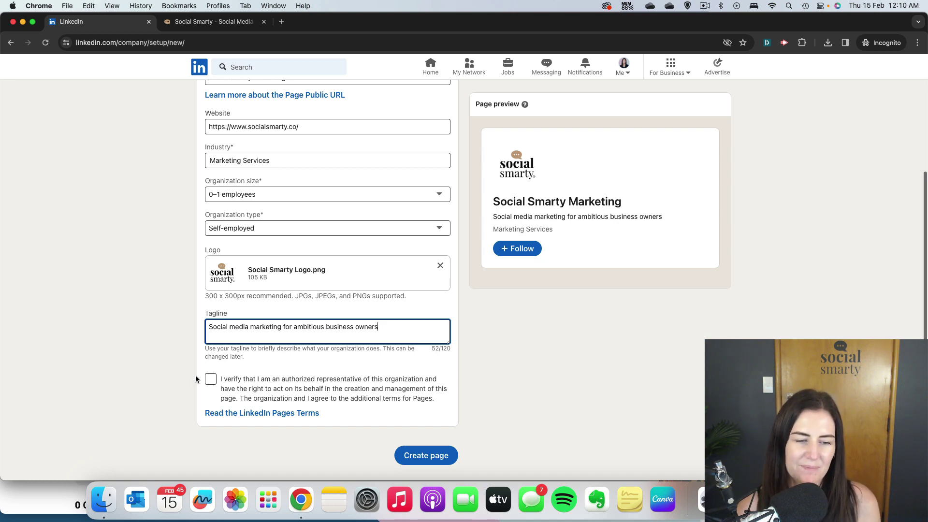
- Verify being an authorized representative of the organization and create the page
{"action": "left_click", "coordinate": [211, 381]}
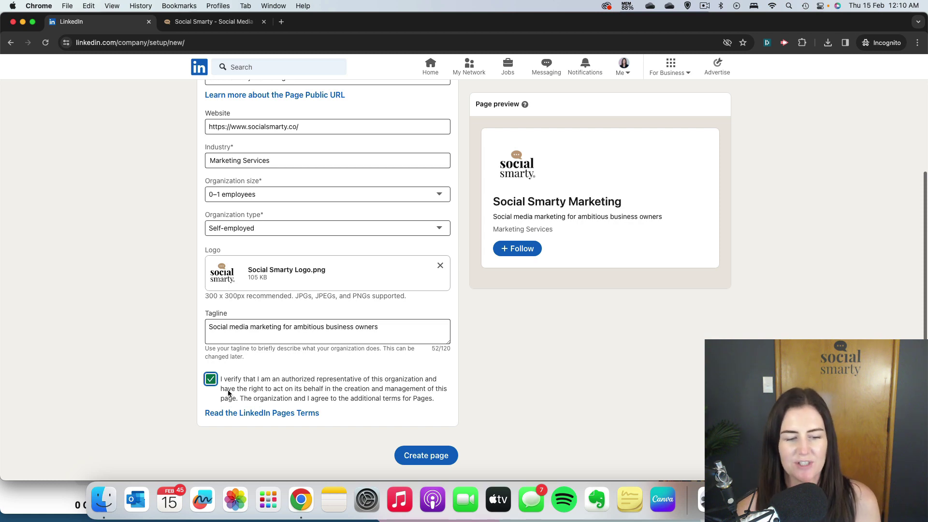
{"action": "left_click", "coordinate": [429, 458]}
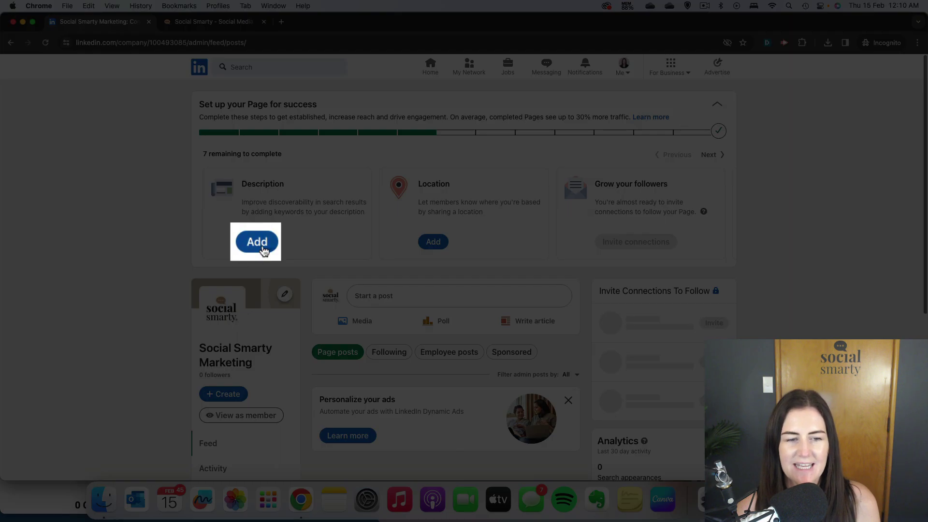
- Fill in the page description with the complete business overview text copied from the Memo Notepad note
{"action": "left_click", "coordinate": [262, 244]}
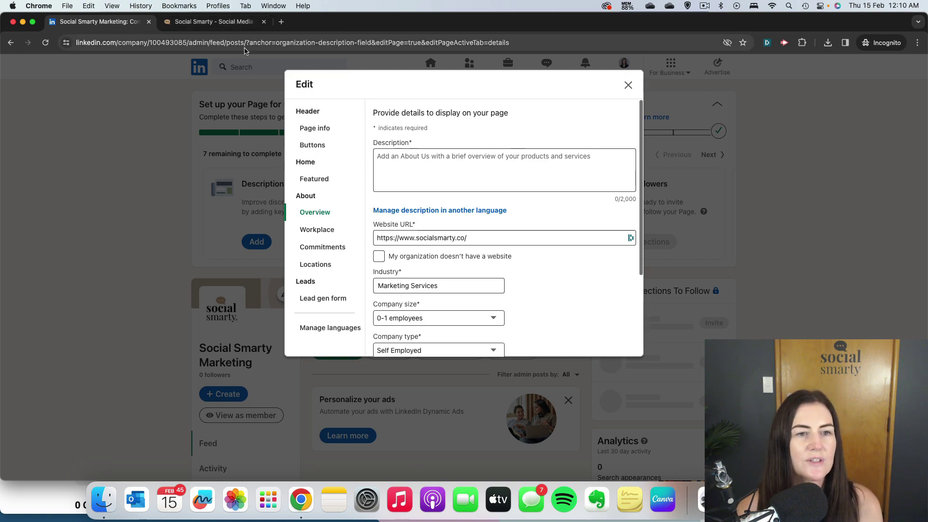
{"action": "key", "text": "ctrl+Up"}
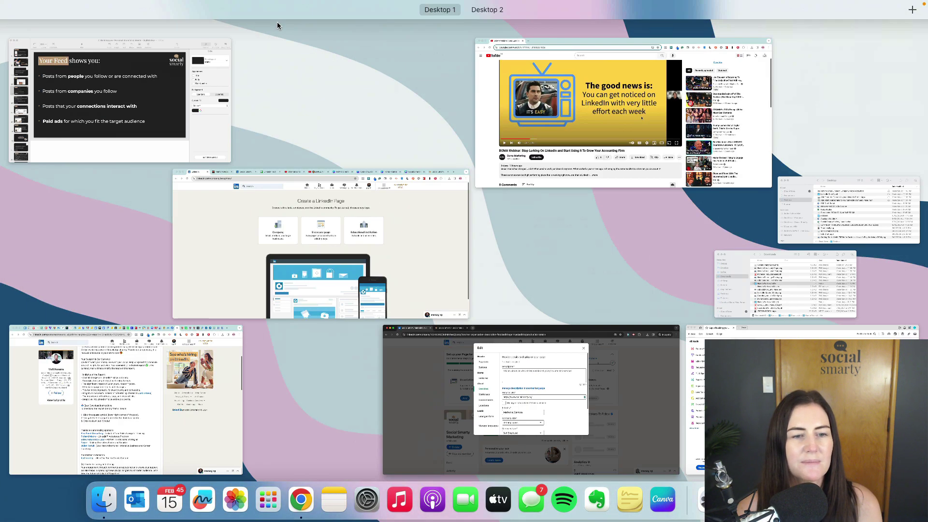
{"action": "left_click", "coordinate": [353, 261]}
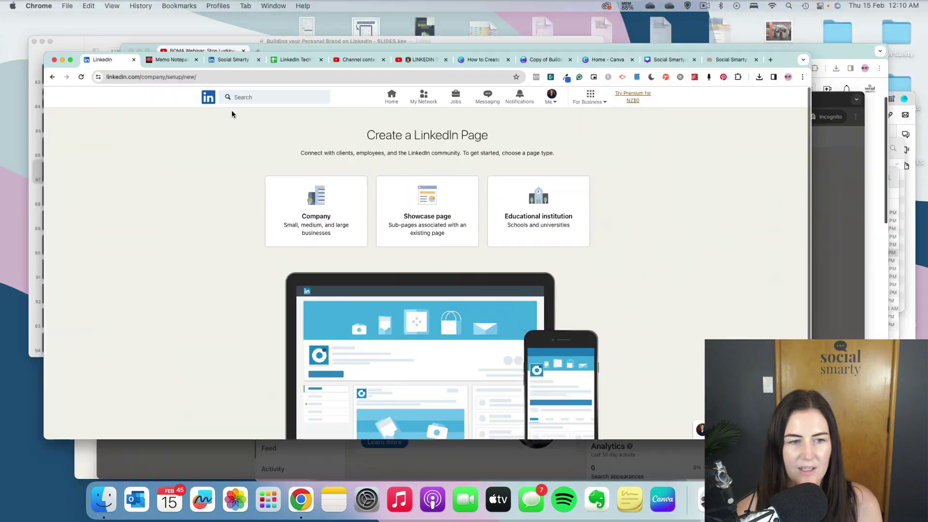
{"action": "left_click", "coordinate": [162, 22]}
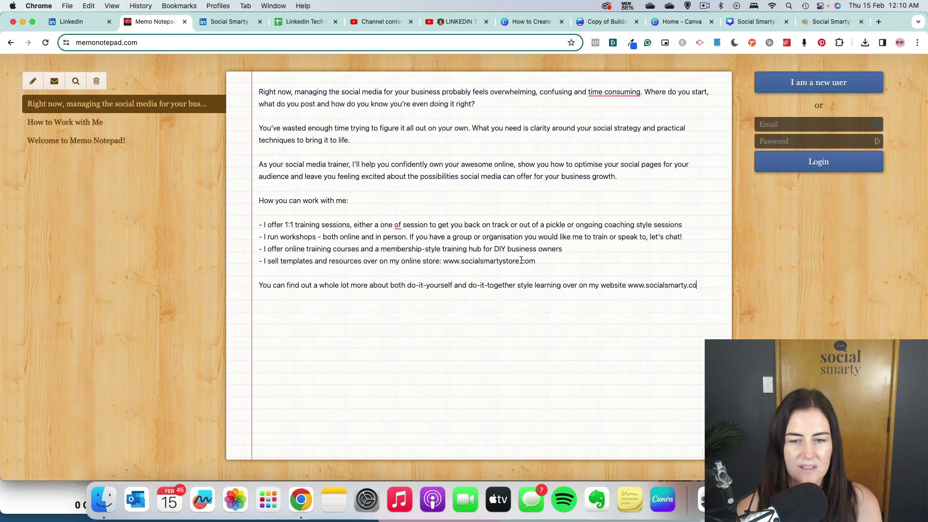
{"action": "left_click_drag", "start_coordinate": [708, 290], "coordinate": [252, 89]}
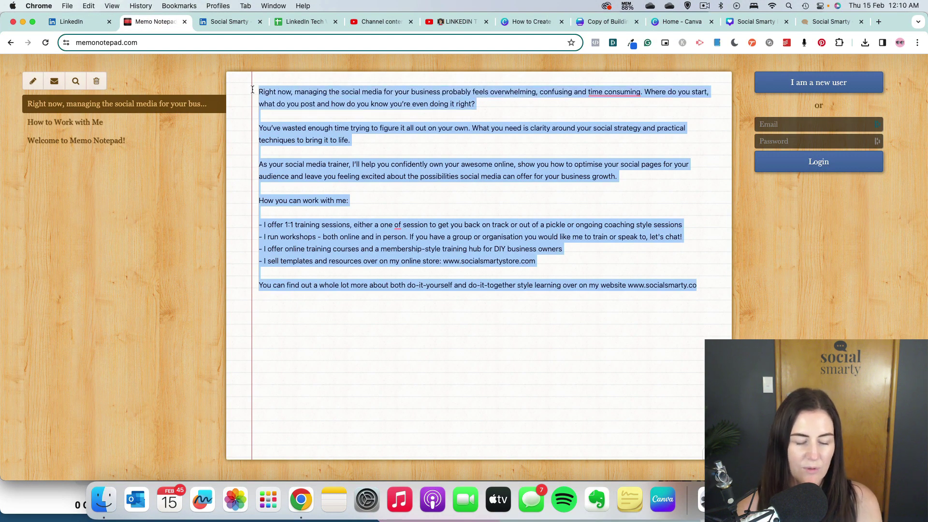
{"action": "key", "text": "super+c"}
{"action": "key", "text": "ctrl+Up"}
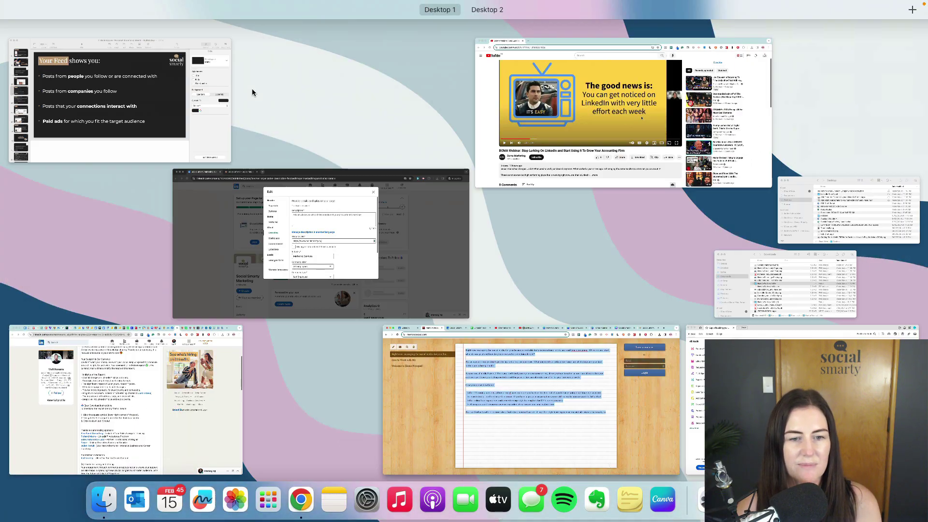
{"action": "left_click", "coordinate": [328, 189]}
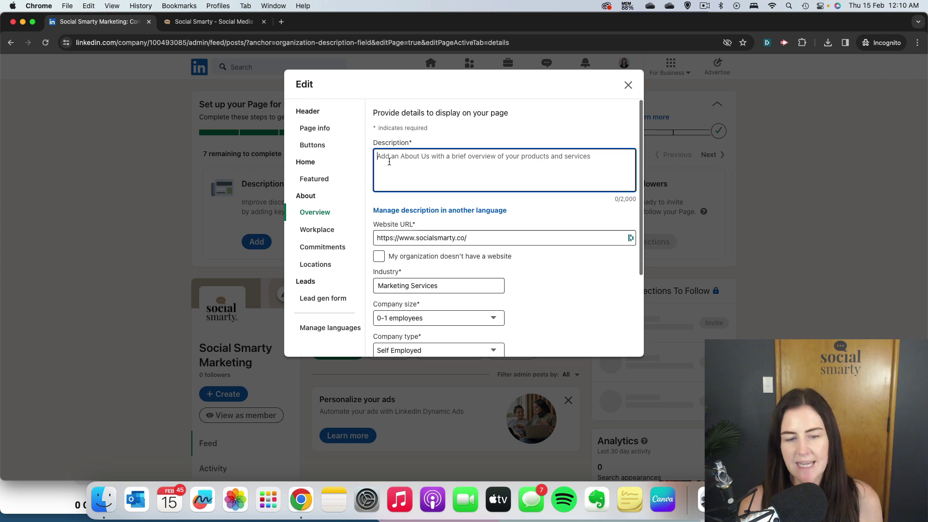
{"action": "key", "text": "super+v"}
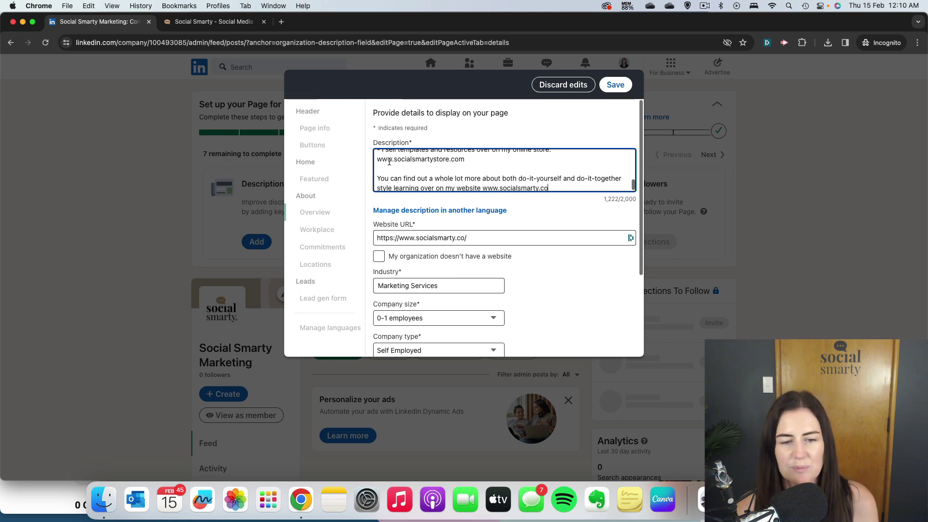
- Add "social media marketing" as the first specialty in the page's overview details
{"action": "scroll", "coordinate": [488, 208], "scroll_direction": "down", "scroll_amount": 3}
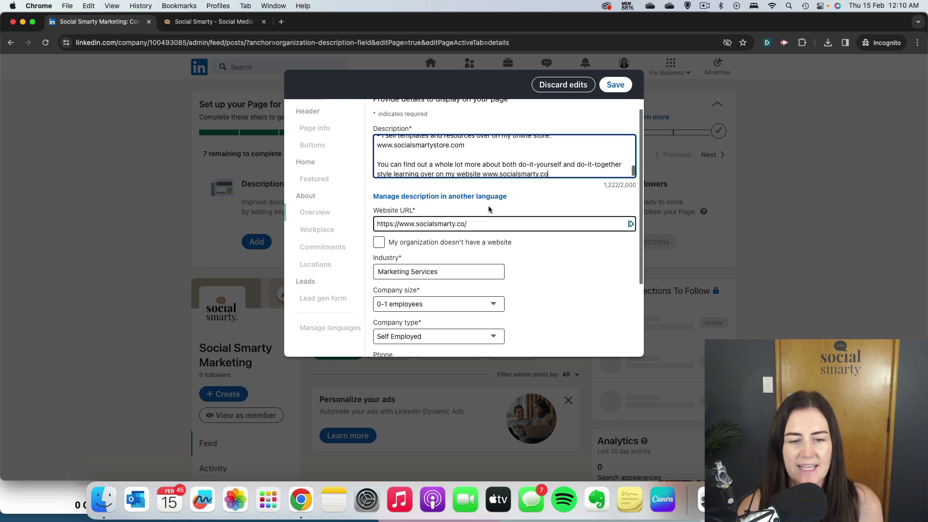
{"action": "scroll", "coordinate": [488, 208], "scroll_direction": "down", "scroll_amount": 3}
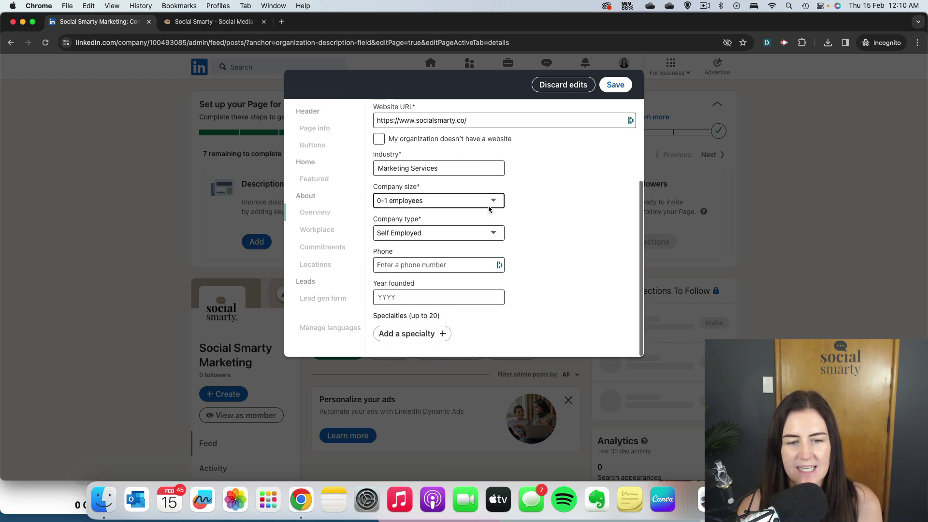
{"action": "left_click", "coordinate": [404, 269]}
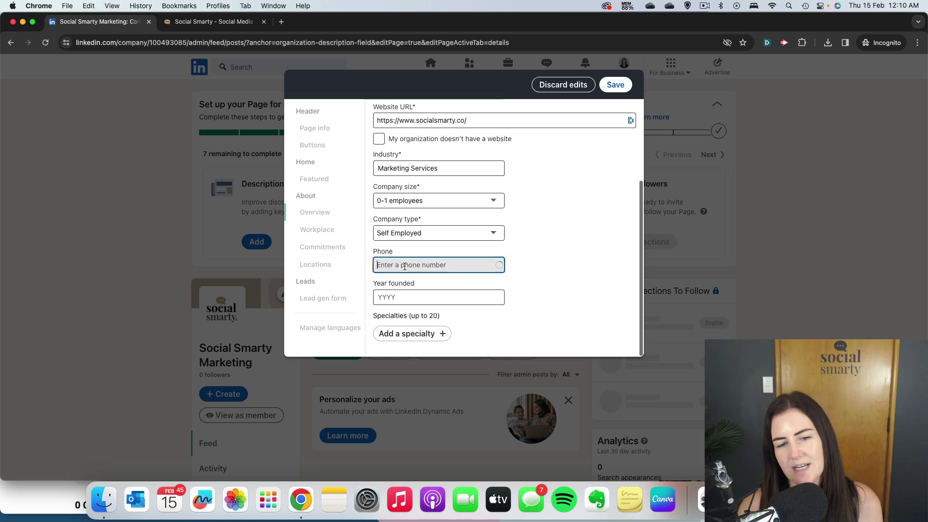
{"action": "left_click", "coordinate": [556, 277]}
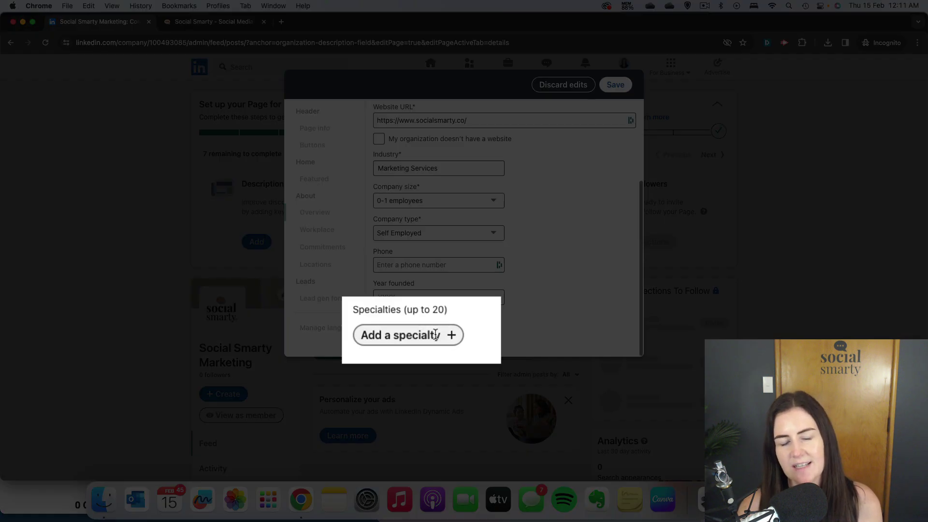
{"action": "left_click", "coordinate": [436, 334]}
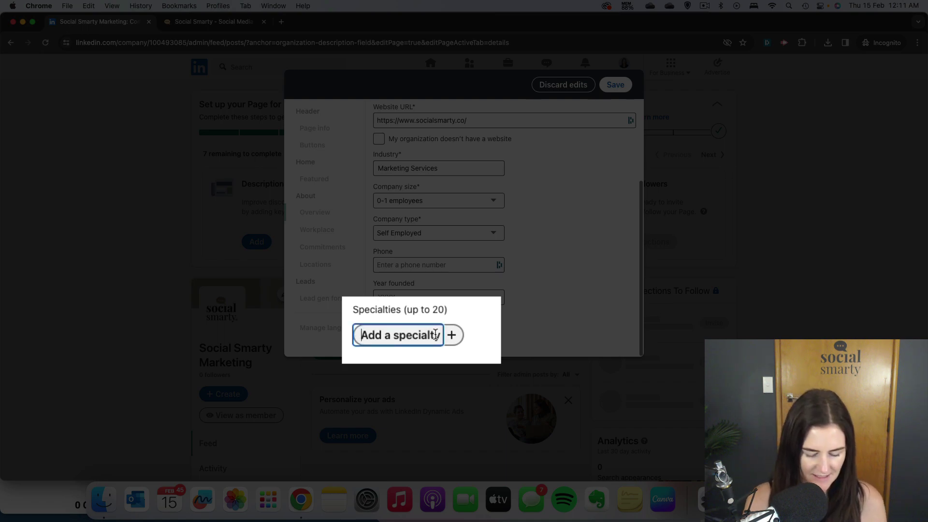
{"action": "type", "text": "social media"}
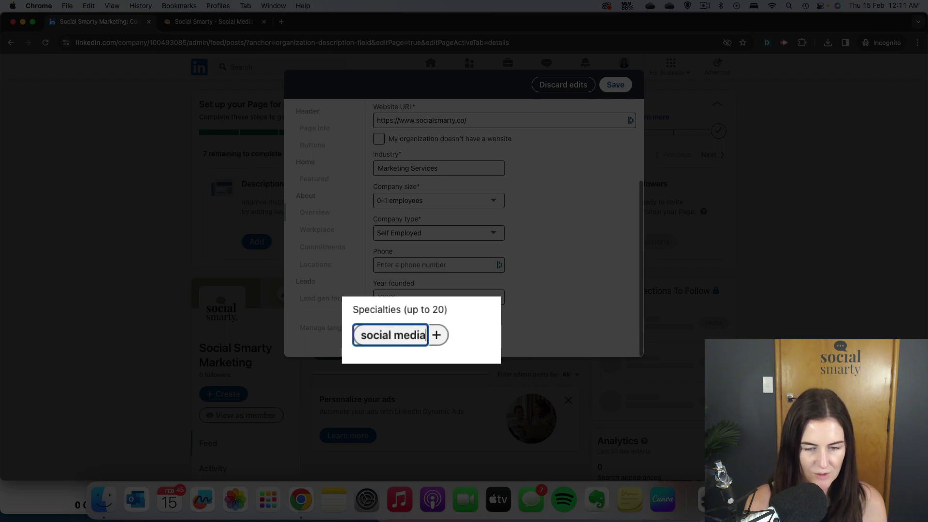
{"action": "type", "text": " marketing"}
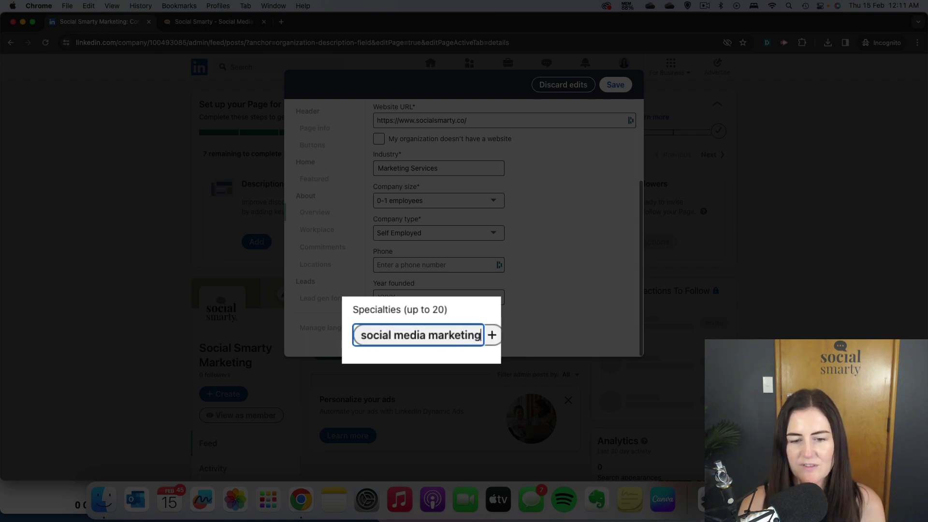
{"action": "left_click", "coordinate": [491, 335]}
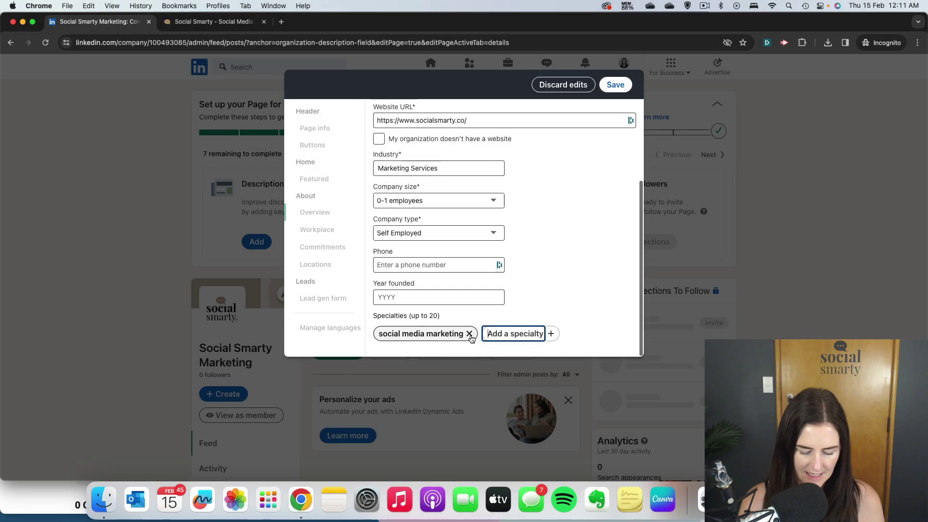
- Add the specialties "social media communication" and "paid social media ads", and save the overview details
{"action": "type", "text": "social media"}
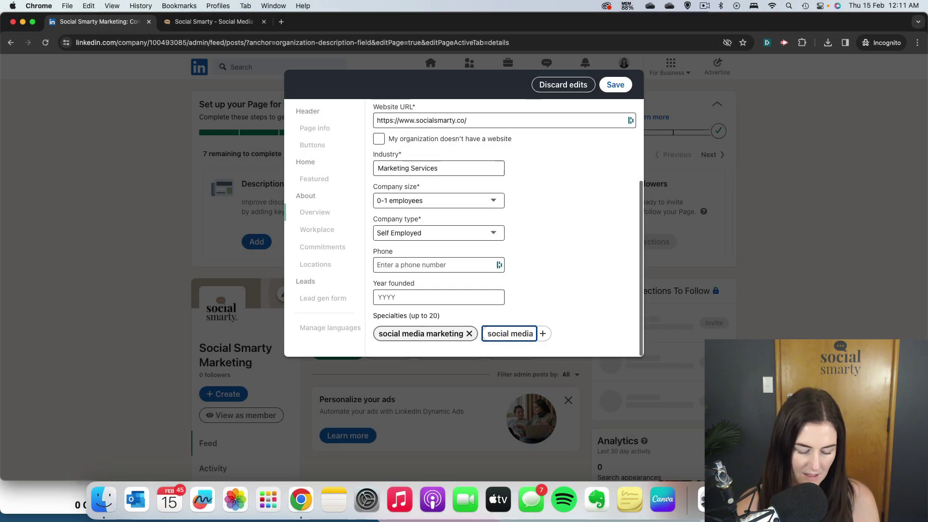
{"action": "type", "text": " communi"}
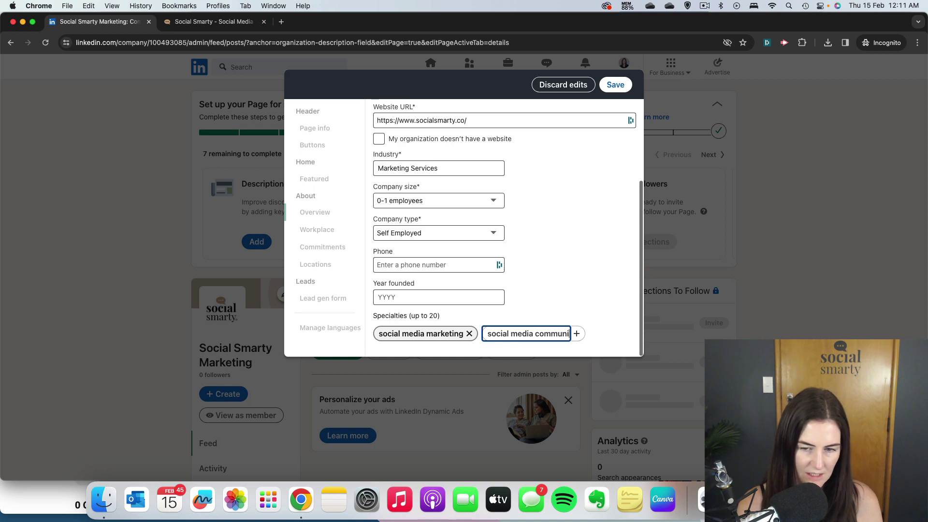
{"action": "type", "text": "cation"}
{"action": "key", "text": "Return"}
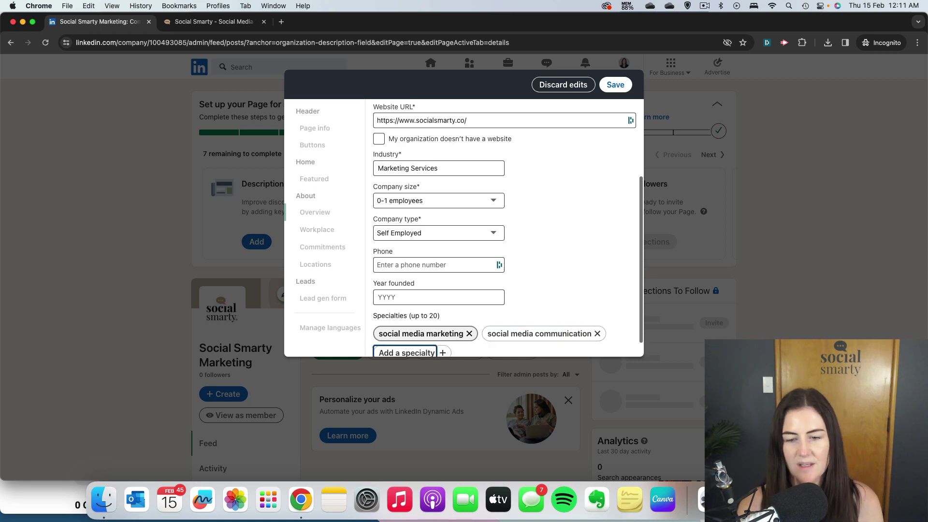
{"action": "left_click", "coordinate": [441, 353]}
{"action": "type", "text": "p"}
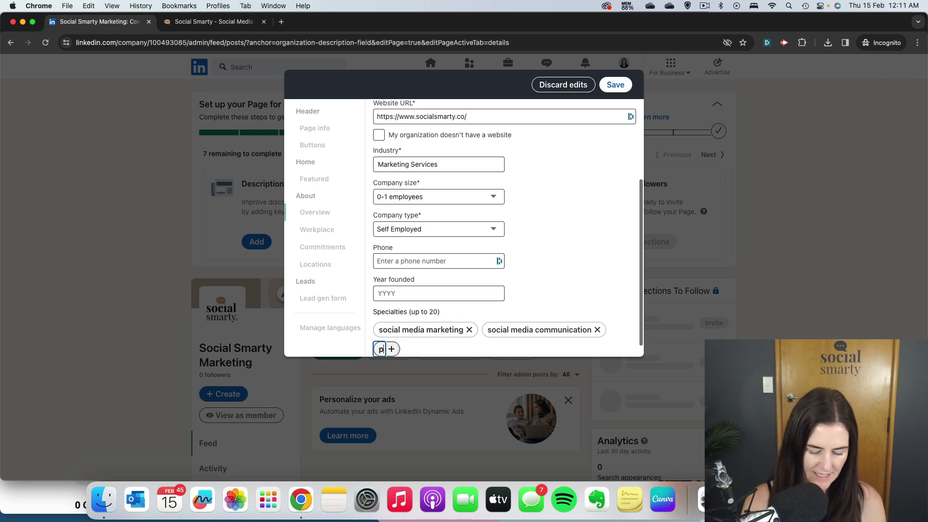
{"action": "type", "text": "aid social media ads"}
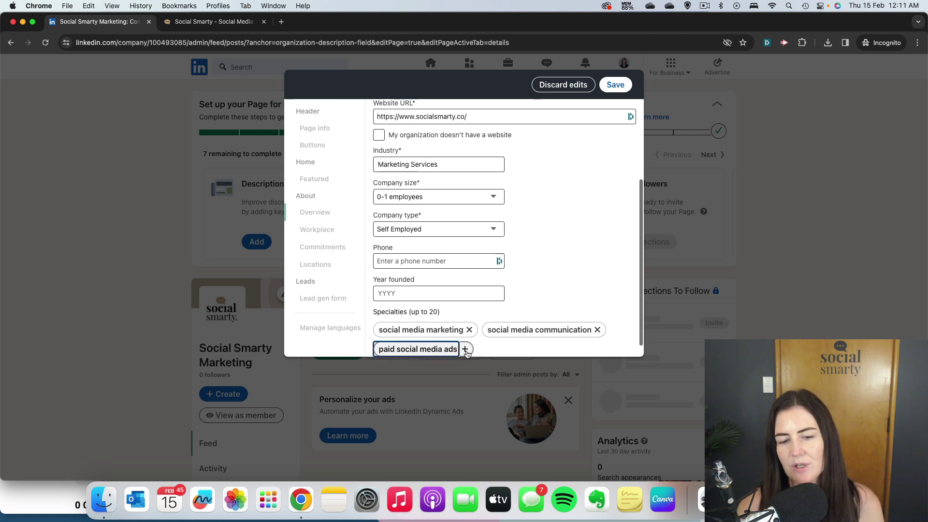
{"action": "left_click", "coordinate": [465, 350]}
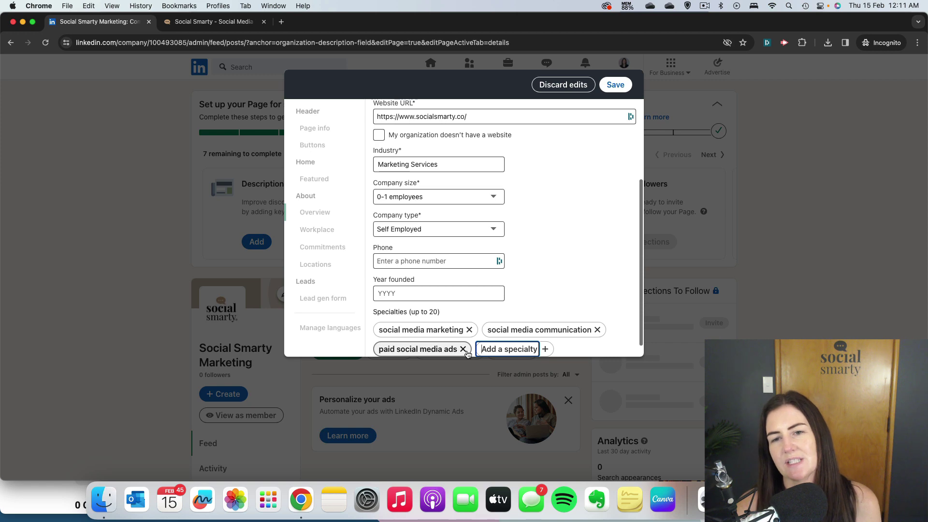
{"action": "left_click", "coordinate": [620, 87]}
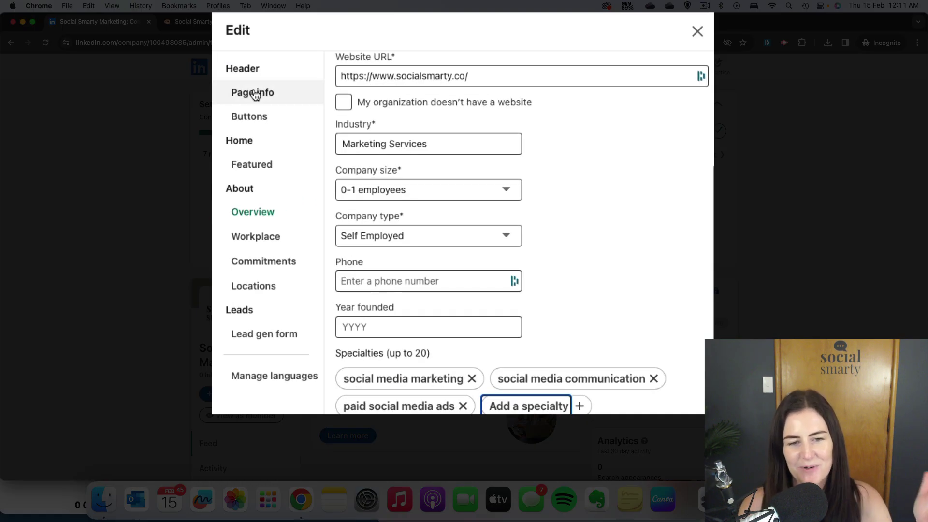
- Review the page info, the custom button name options, the featured section and the overview details
{"action": "left_click", "coordinate": [255, 95]}
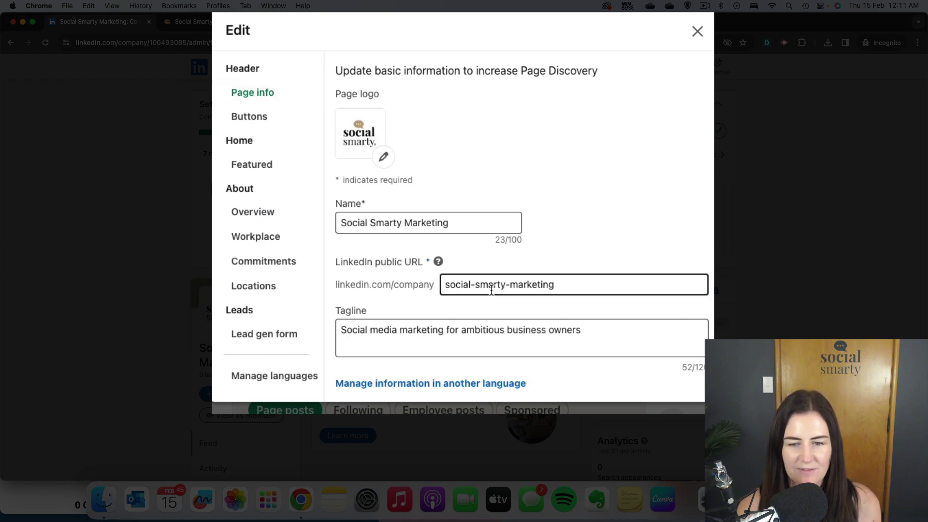
{"action": "left_click", "coordinate": [265, 121]}
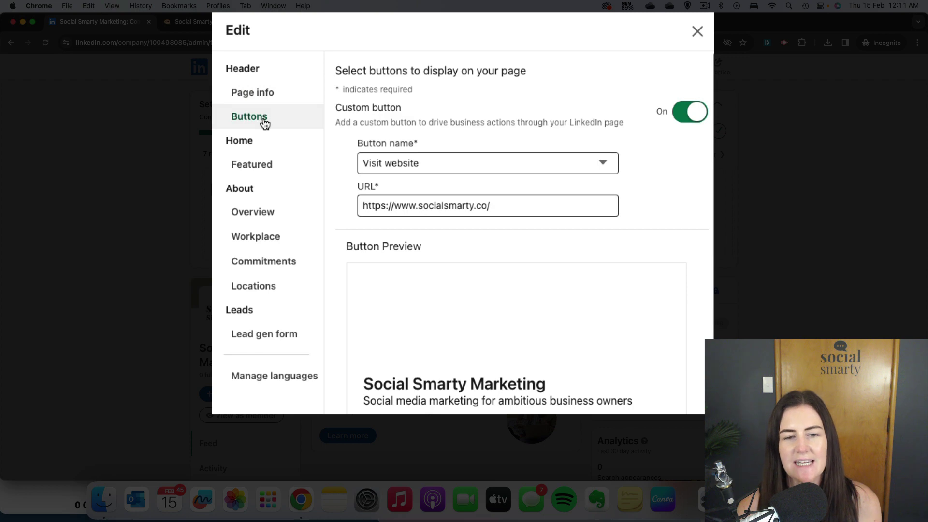
{"action": "left_click", "coordinate": [477, 168]}
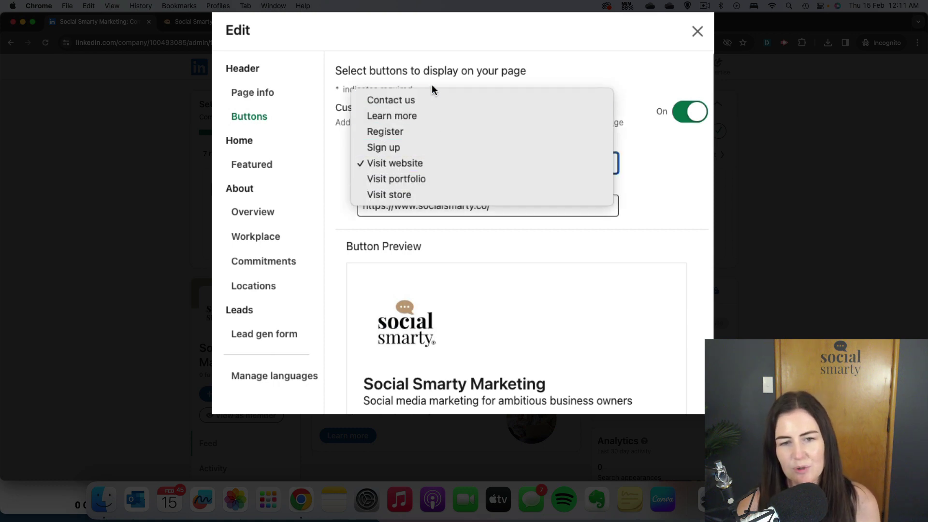
{"action": "left_click", "coordinate": [673, 209]}
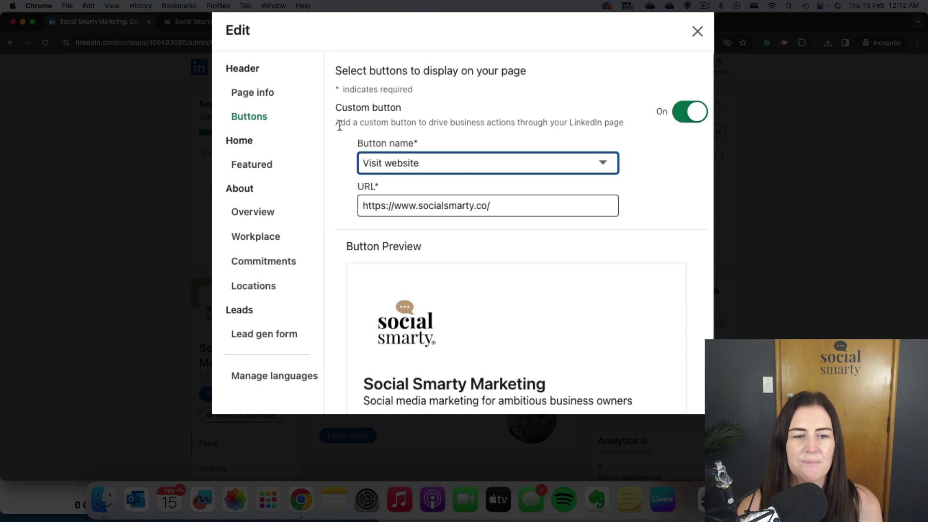
{"action": "left_click", "coordinate": [274, 169]}
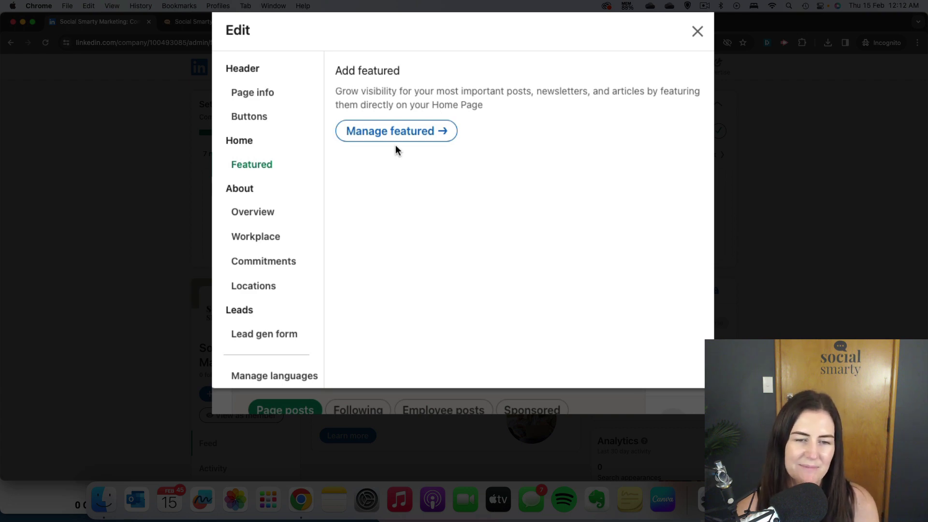
{"action": "left_click", "coordinate": [257, 213]}
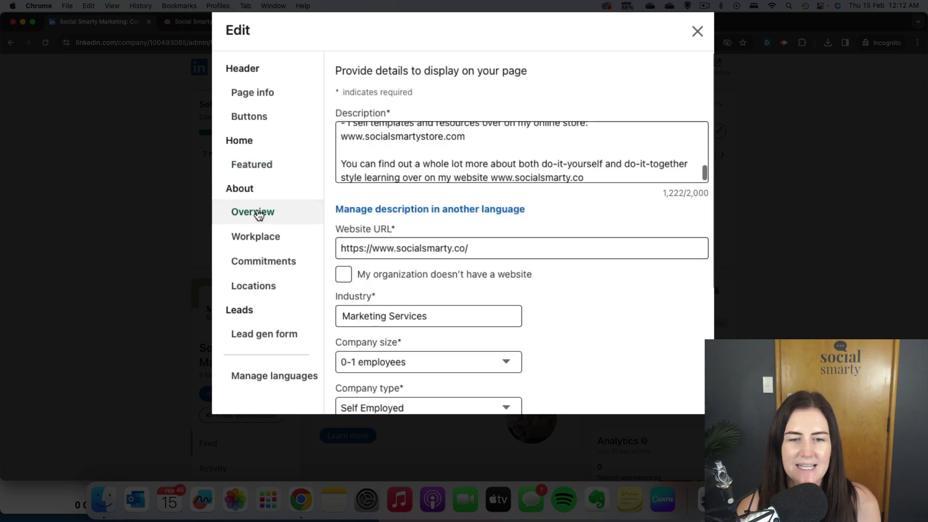
{"action": "scroll", "coordinate": [615, 268], "scroll_direction": "down", "scroll_amount": 5}
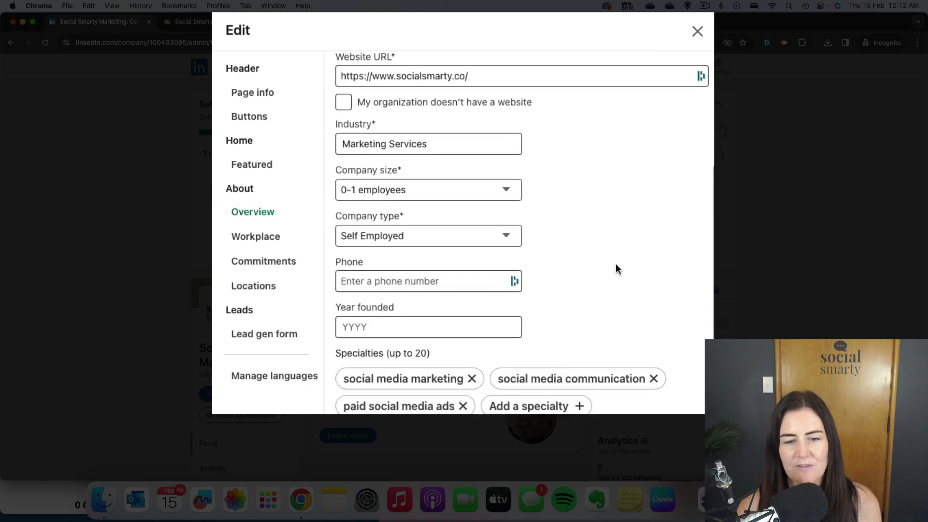
- Examine the primary workplace policy options in the Workplace module, leave the module off, and read the Commitments guidance
{"action": "left_click", "coordinate": [239, 240]}
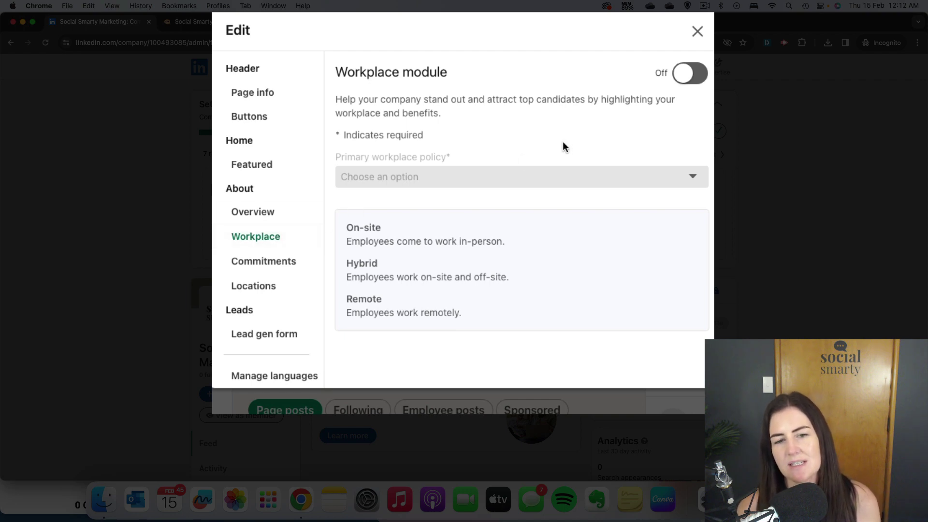
{"action": "left_click", "coordinate": [689, 80]}
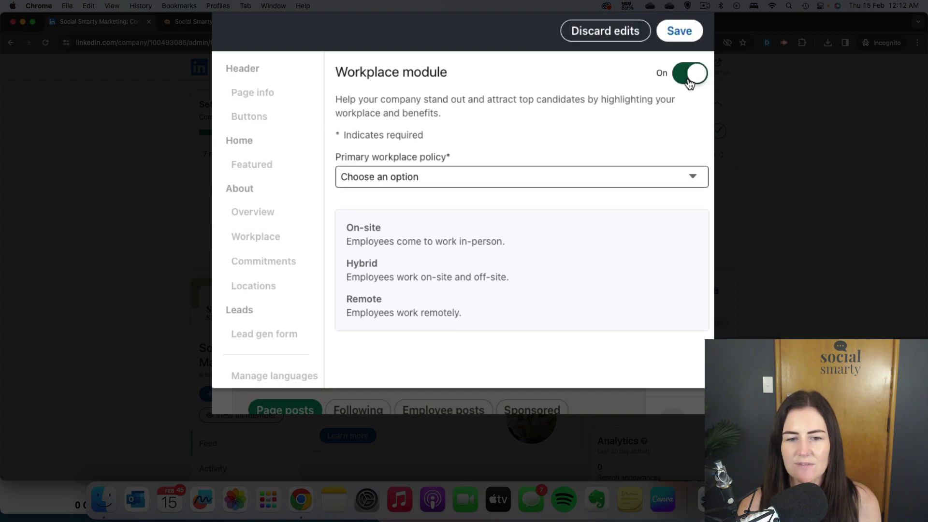
{"action": "left_click", "coordinate": [565, 179]}
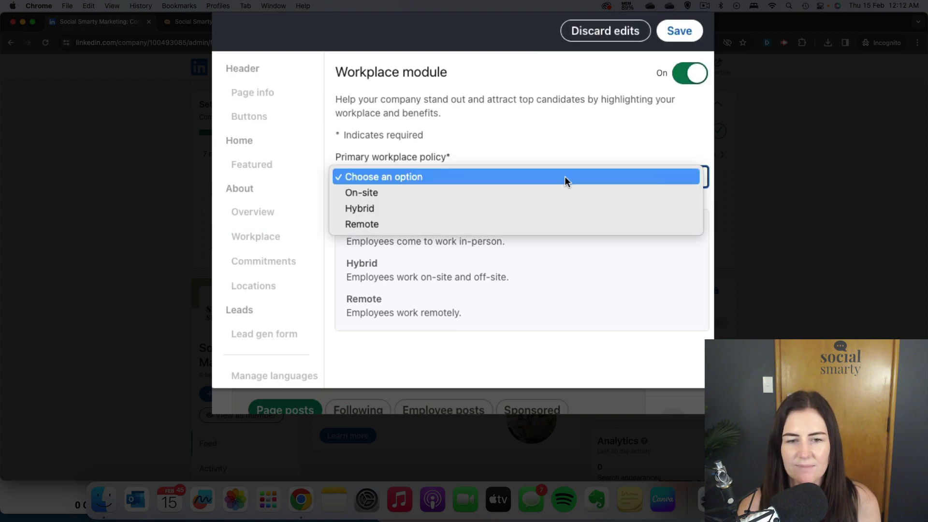
{"action": "left_click", "coordinate": [575, 147]}
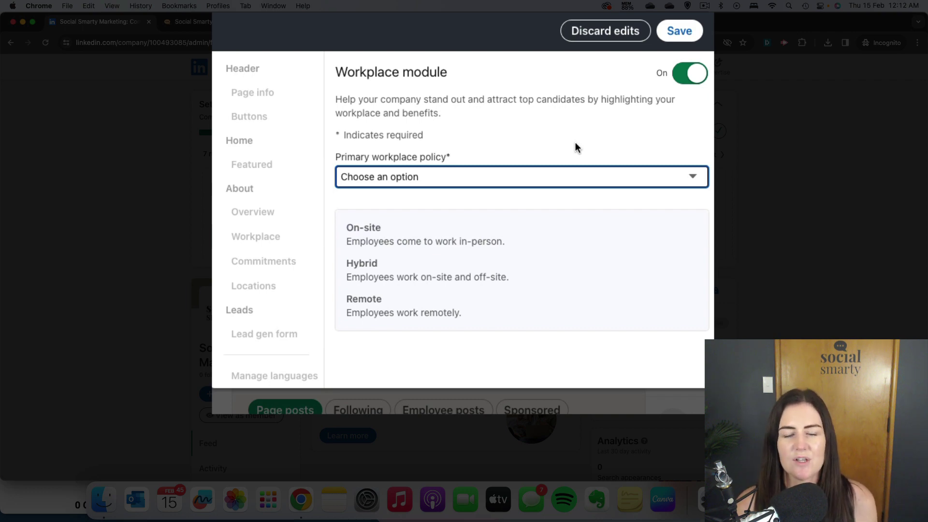
{"action": "left_click", "coordinate": [539, 181]}
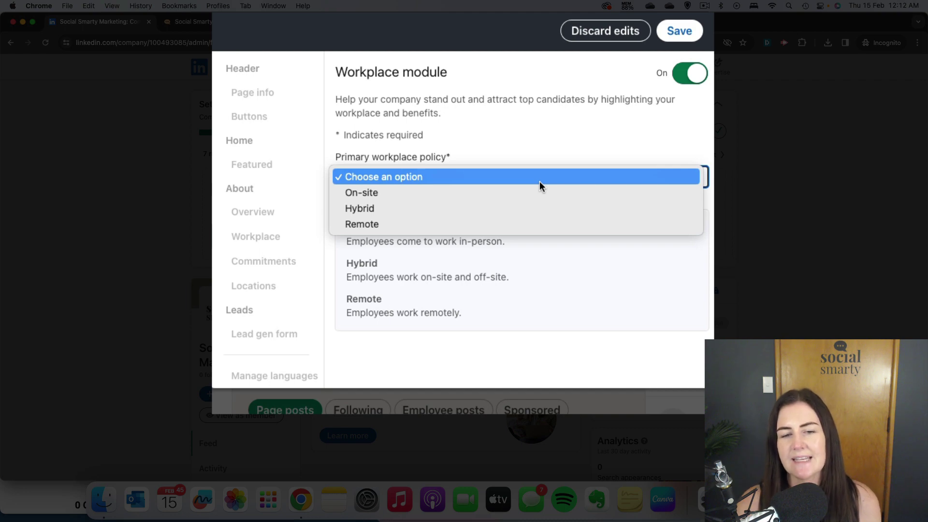
{"action": "left_click", "coordinate": [573, 134]}
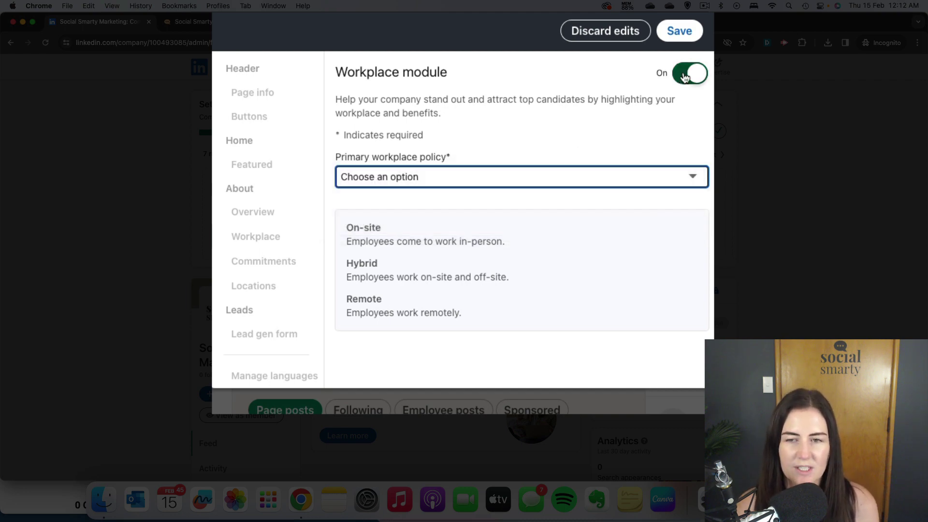
{"action": "left_click", "coordinate": [684, 76]}
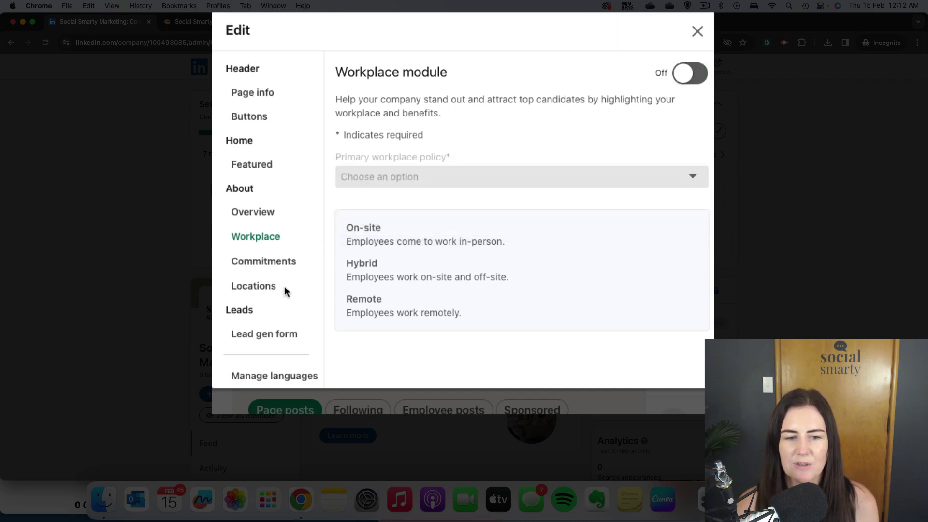
{"action": "left_click", "coordinate": [281, 265]}
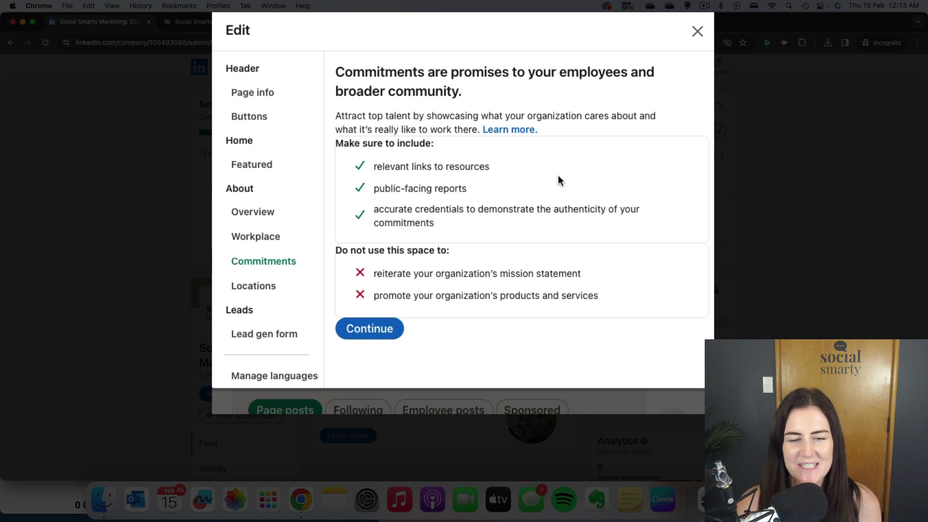
- Add a page location in New Zealand with no street address and Hastings as the city
{"action": "left_click", "coordinate": [250, 292]}
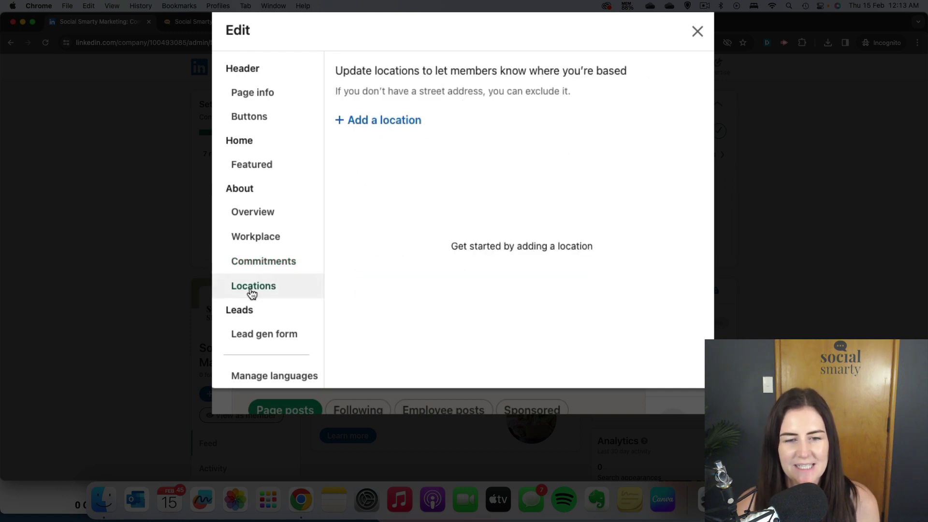
{"action": "left_click", "coordinate": [376, 121]}
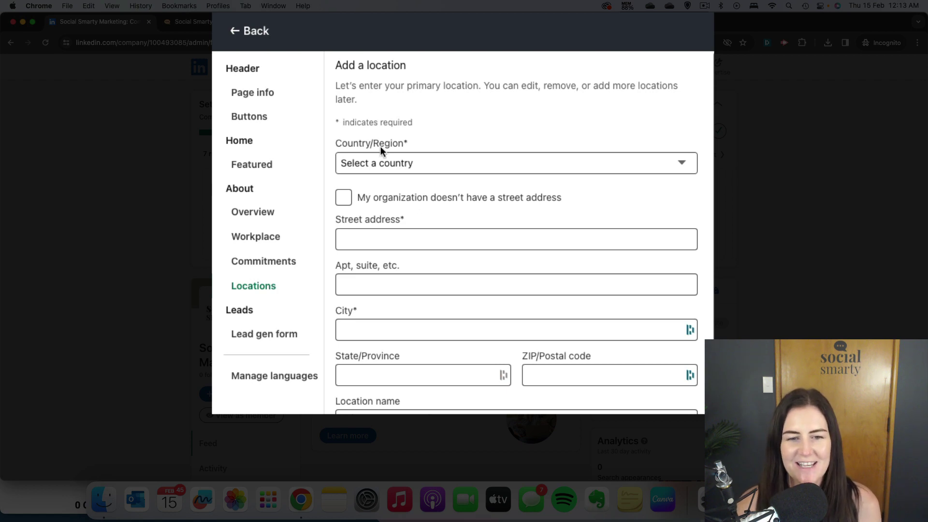
{"action": "left_click", "coordinate": [384, 160]}
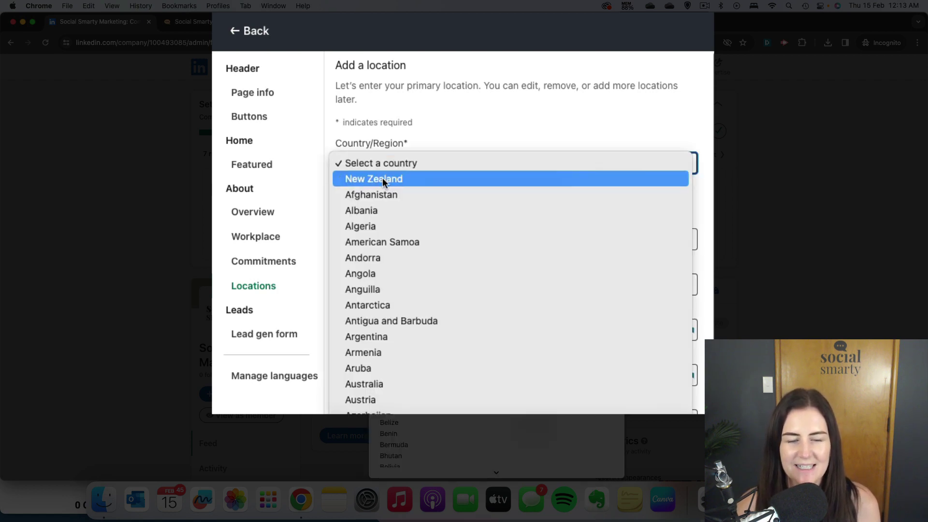
{"action": "left_click", "coordinate": [381, 179]}
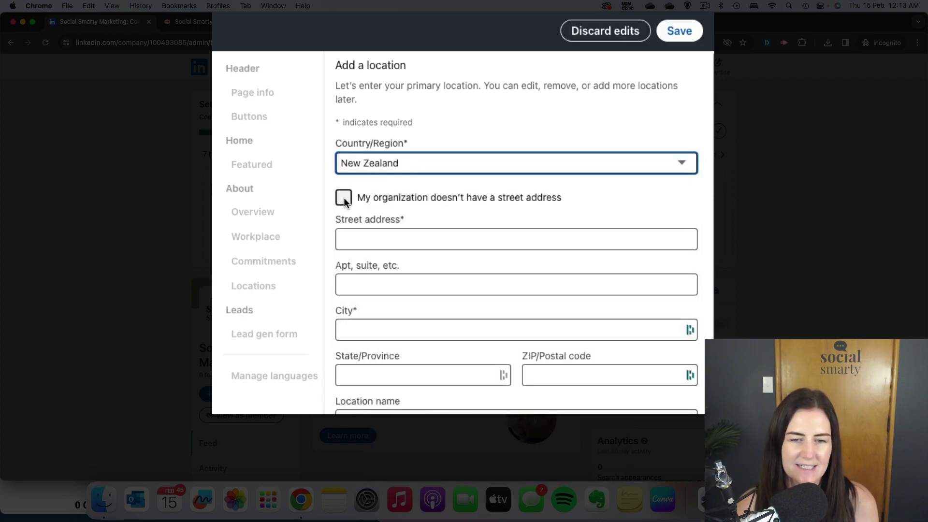
{"action": "left_click", "coordinate": [343, 197]}
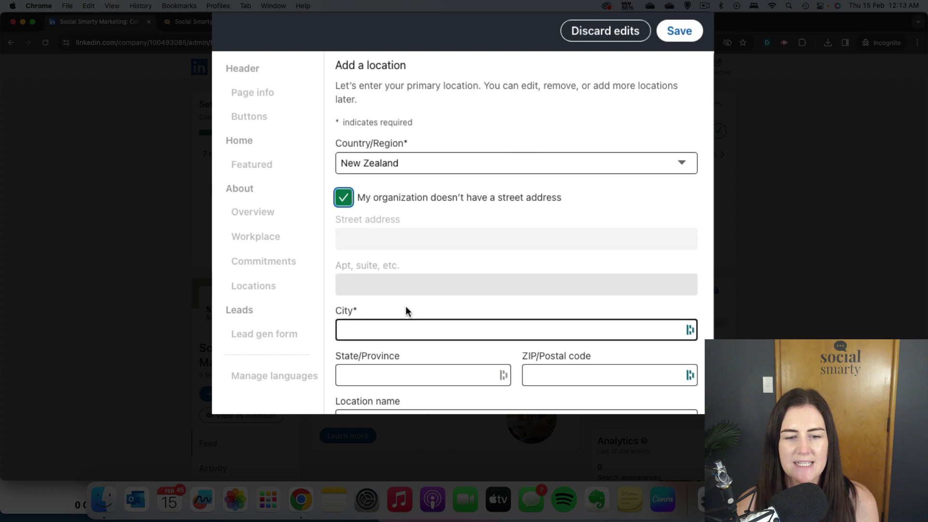
{"action": "scroll", "coordinate": [405, 309], "scroll_direction": "down", "scroll_amount": 1}
{"action": "left_click", "coordinate": [383, 264]}
{"action": "type", "text": "Ha"}
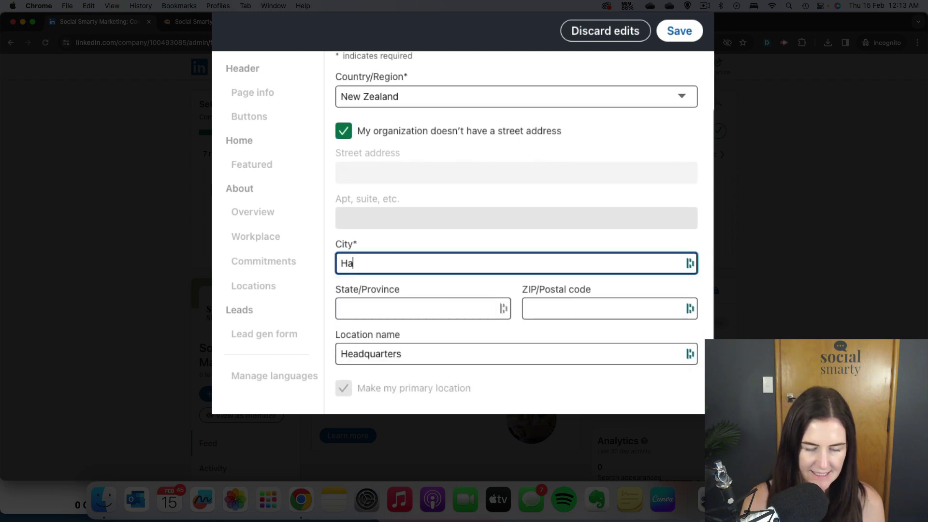
{"action": "type", "text": "stings"}
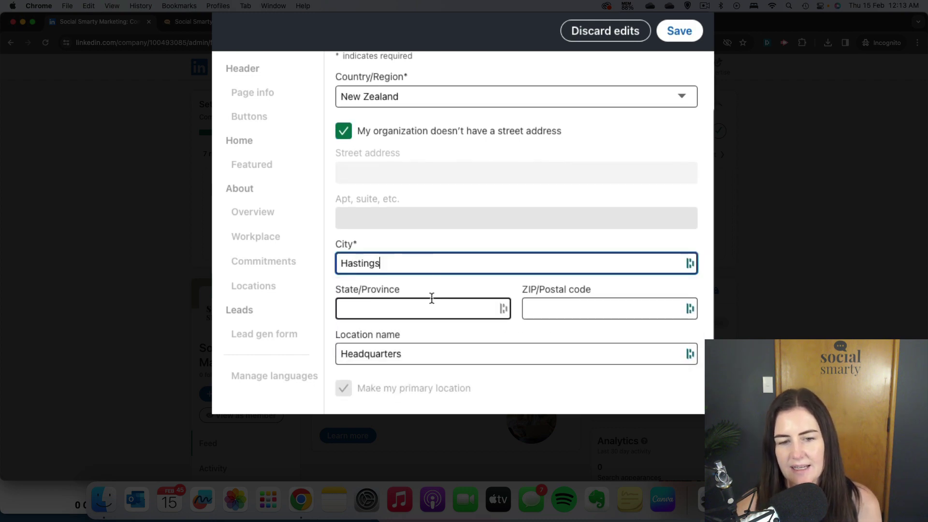
- Name the new location "Office" and save it
{"action": "left_click", "coordinate": [389, 266]}
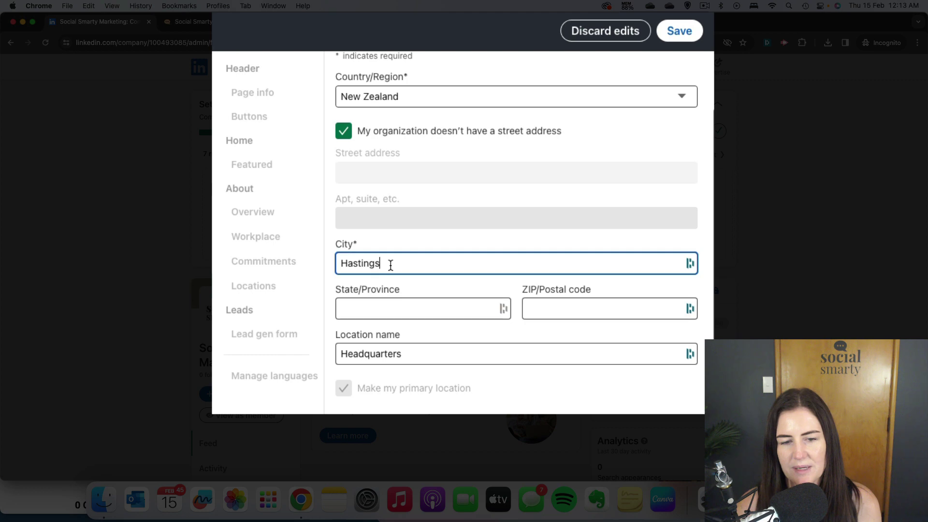
{"action": "left_click", "coordinate": [466, 372]}
{"action": "left_click", "coordinate": [432, 354]}
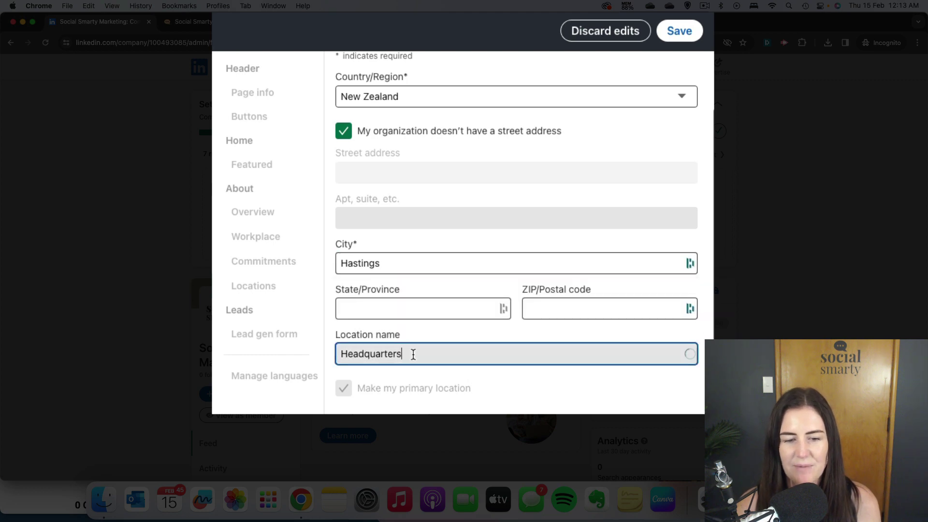
{"action": "left_click_drag", "start_coordinate": [416, 350], "coordinate": [311, 351]}
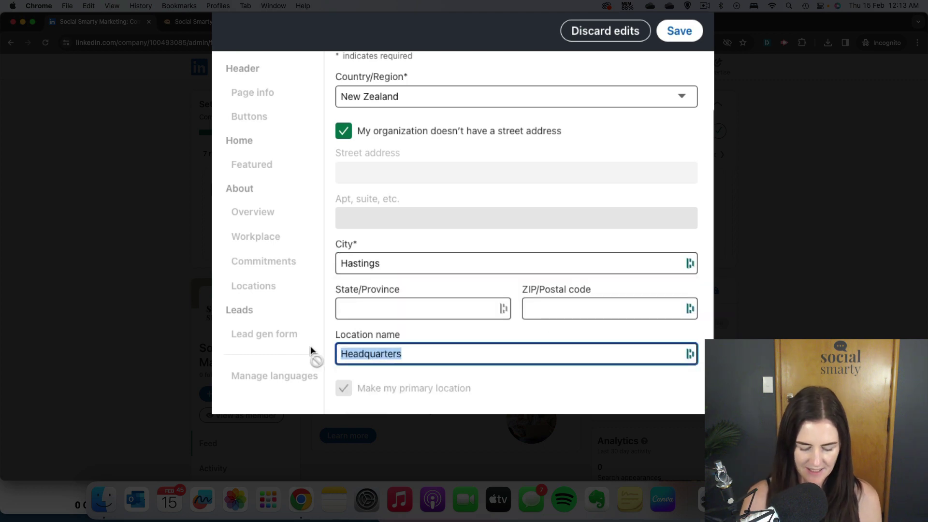
{"action": "type", "text": "Office"}
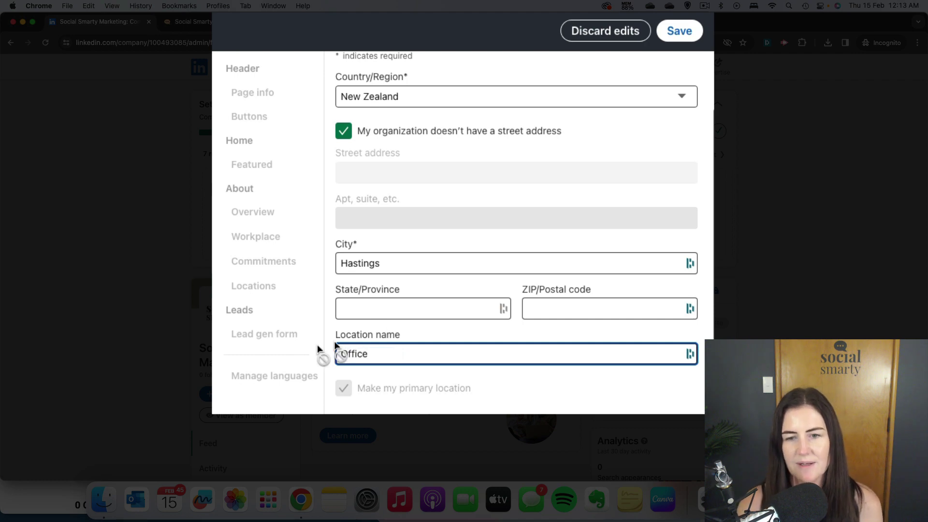
{"action": "left_click", "coordinate": [512, 253]}
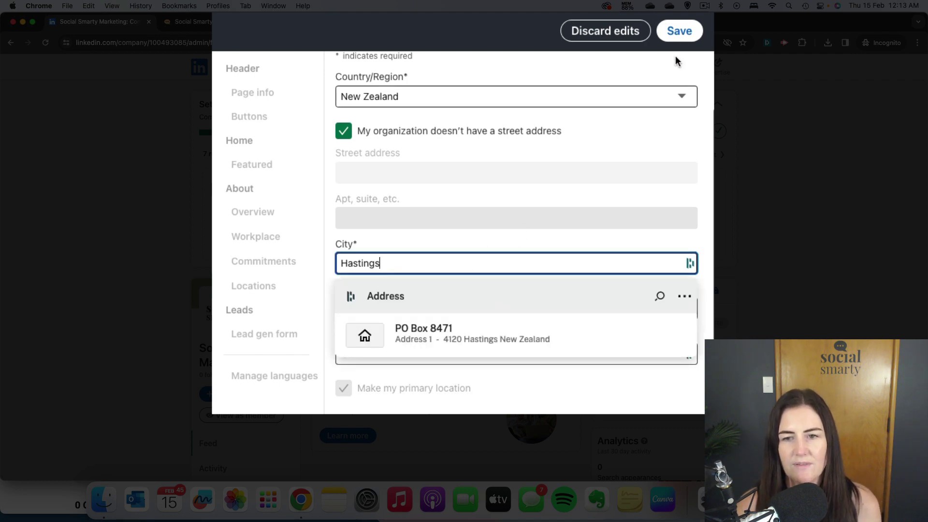
{"action": "left_click", "coordinate": [685, 33]}
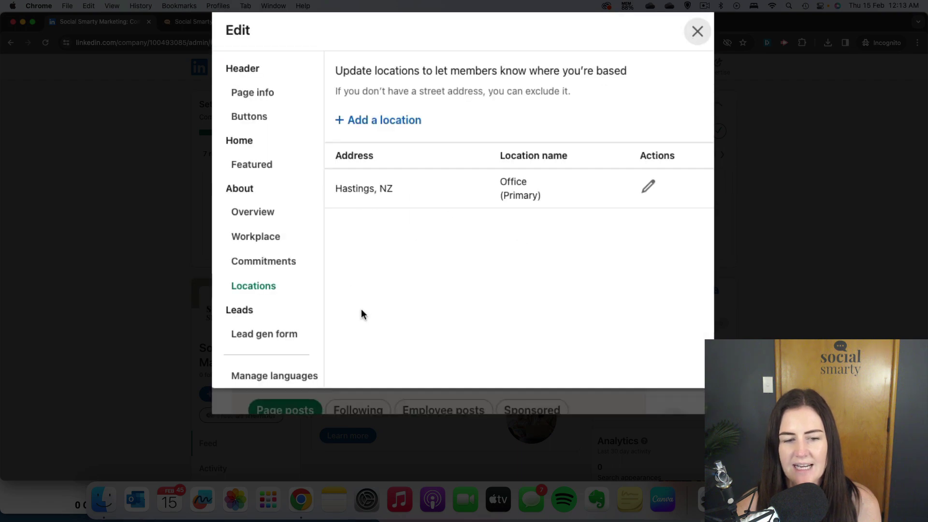
- Open the page's lead gen form settings, and open the personal LinkedIn profile in a new browser tab down to its Experience section
{"action": "left_click", "coordinate": [277, 339]}
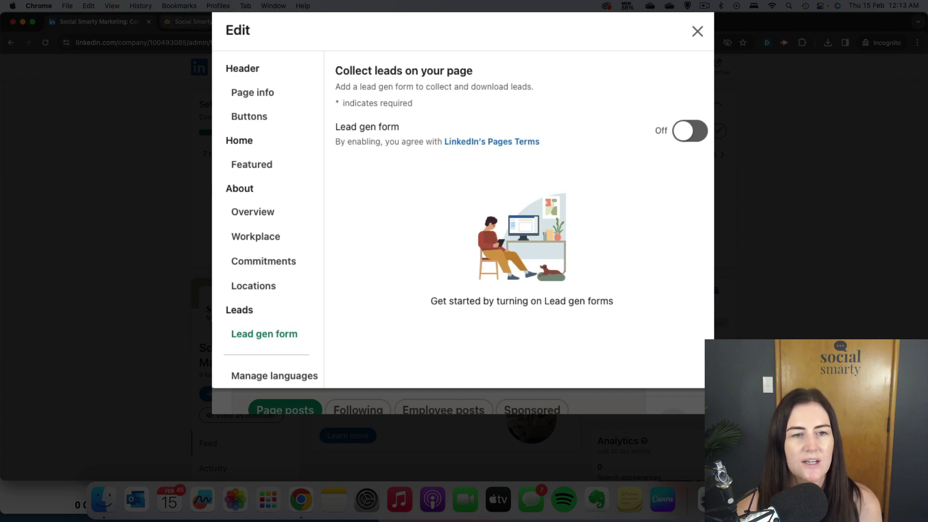
{"action": "key", "text": "super+t"}
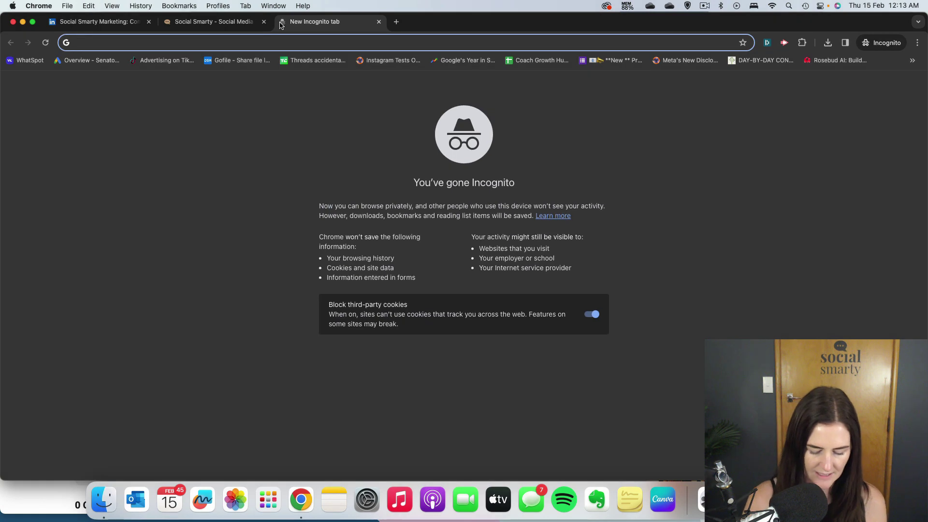
{"action": "type", "text": "linkedin"}
{"action": "key", "text": "Return"}
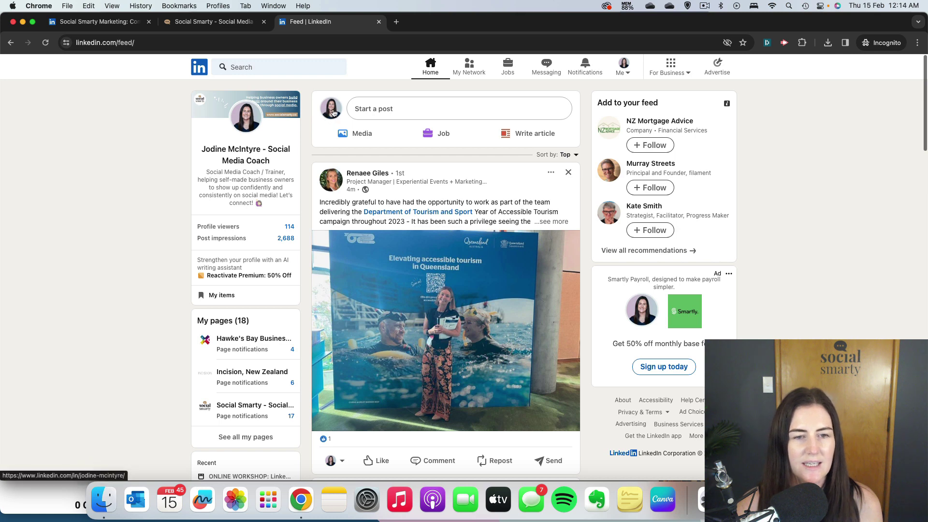
{"action": "left_click", "coordinate": [253, 160]}
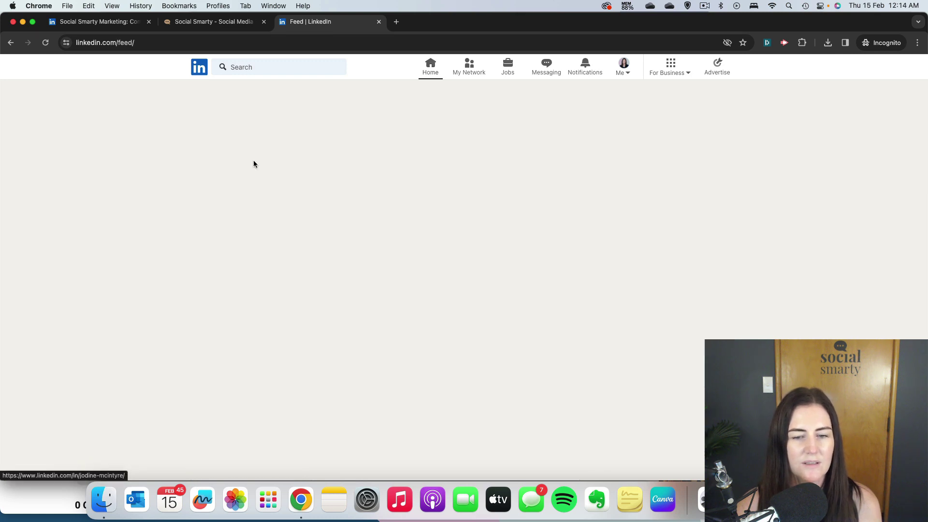
{"action": "scroll", "coordinate": [313, 245], "scroll_direction": "down", "scroll_amount": 10}
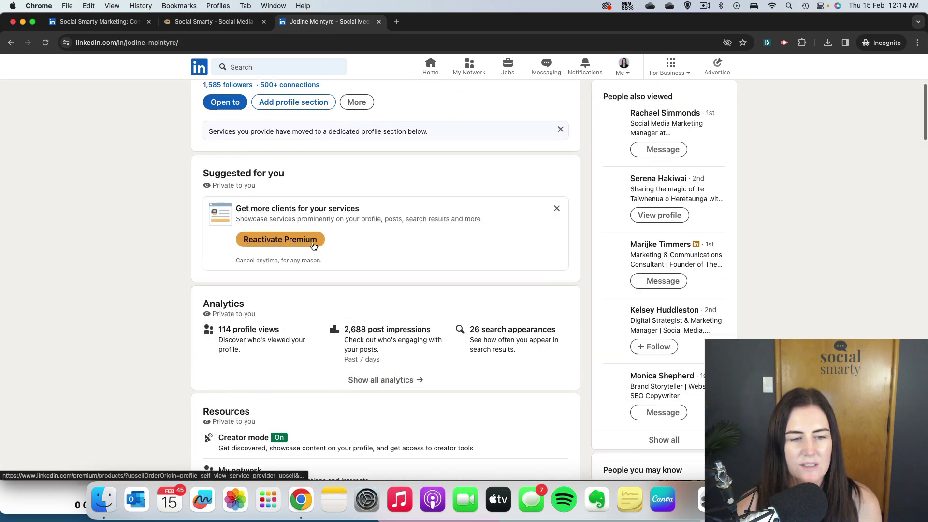
{"action": "scroll", "coordinate": [313, 245], "scroll_direction": "down", "scroll_amount": 15}
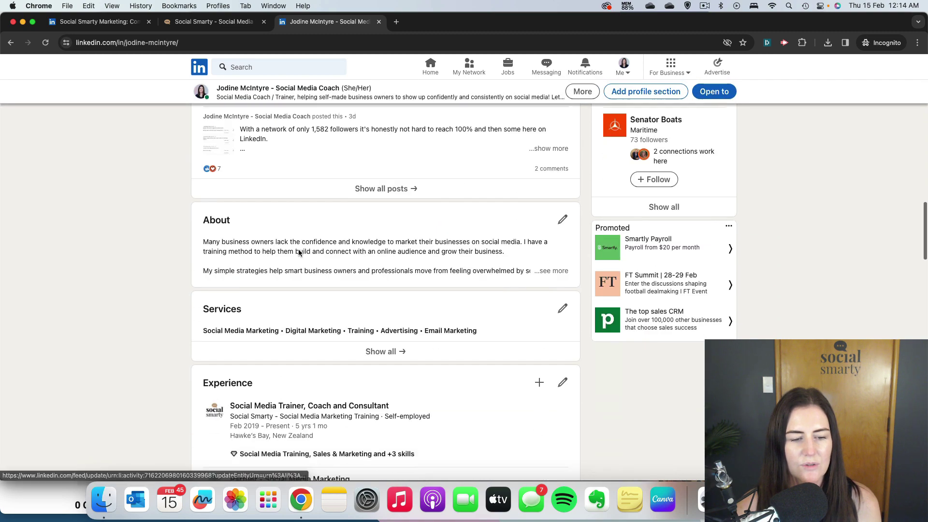
- Open the existing Social Smarty - Social Media Marketing Training page from the profile and view it as a member
{"action": "left_click", "coordinate": [213, 278]}
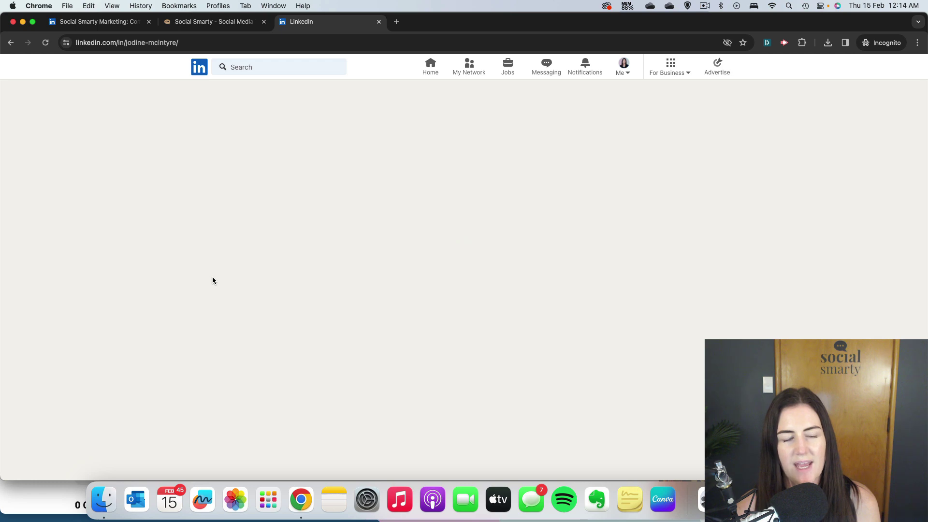
{"action": "scroll", "coordinate": [270, 261], "scroll_direction": "down", "scroll_amount": 2}
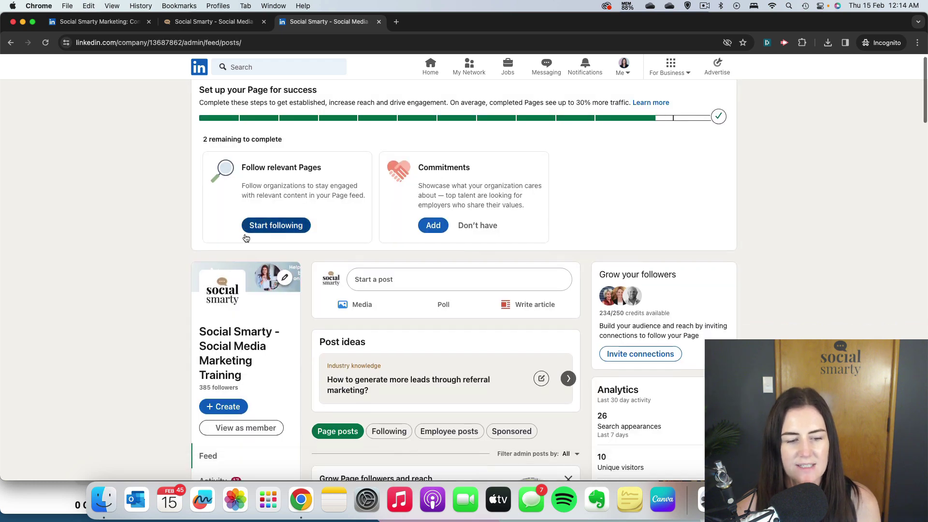
{"action": "left_click", "coordinate": [245, 367]}
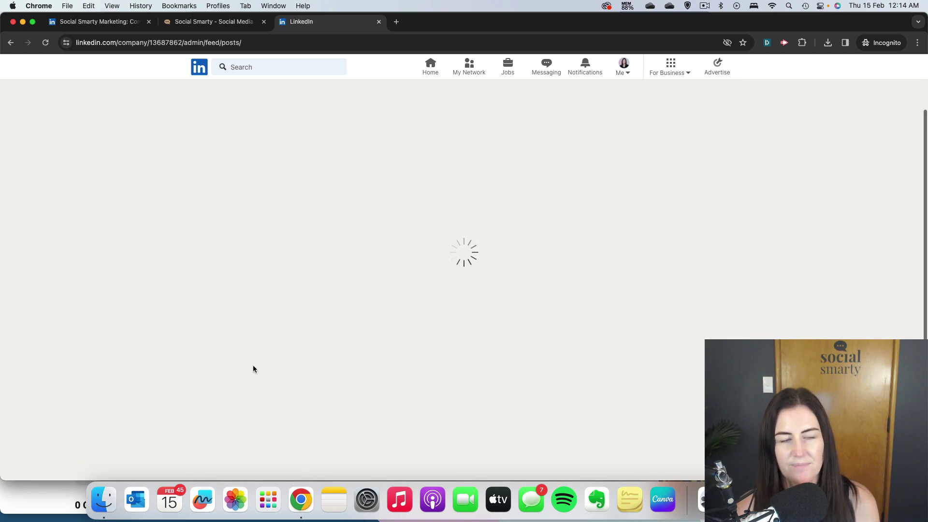
{"action": "scroll", "coordinate": [477, 274], "scroll_direction": "down", "scroll_amount": 5}
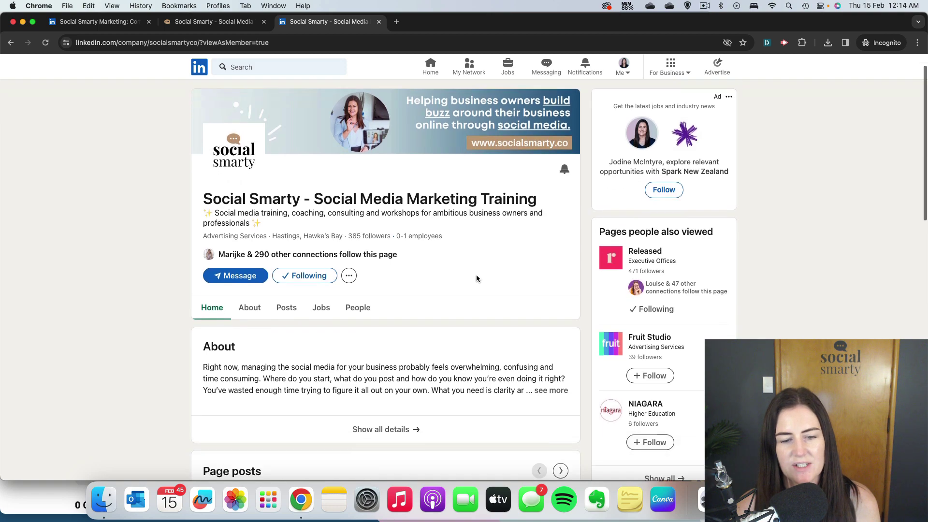
- Examine the lead gen form at the end of the existing page, close it, and return to the new page's lead gen form settings
{"action": "scroll", "coordinate": [476, 275], "scroll_direction": "down", "scroll_amount": 20}
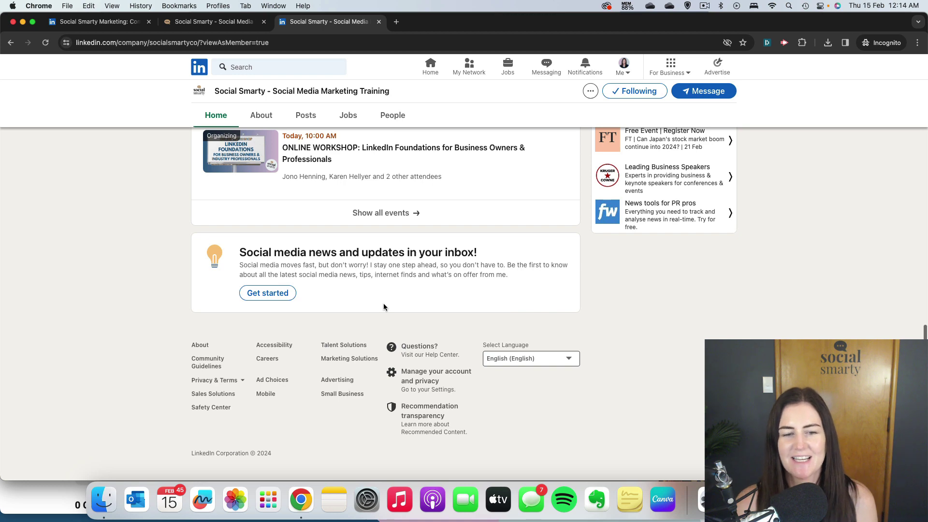
{"action": "left_click", "coordinate": [268, 294]}
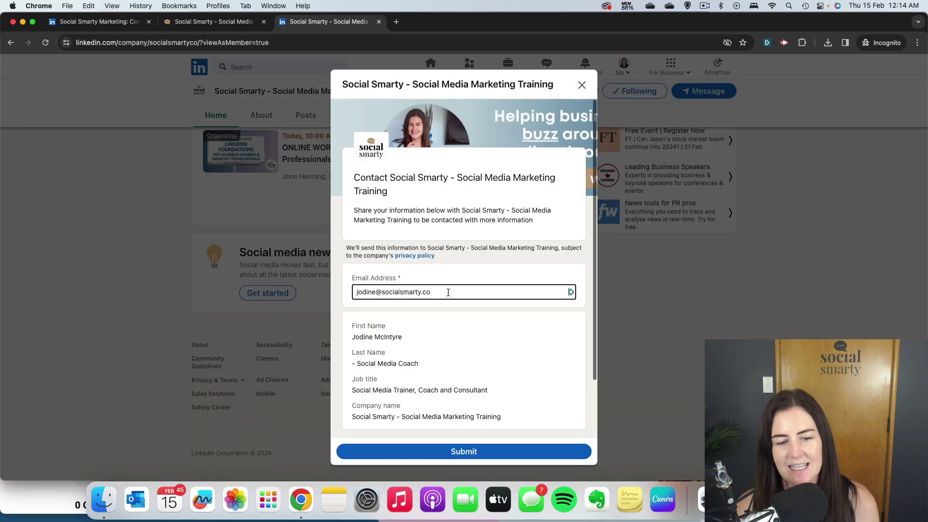
{"action": "left_click", "coordinate": [581, 85]}
{"action": "left_click", "coordinate": [215, 21]}
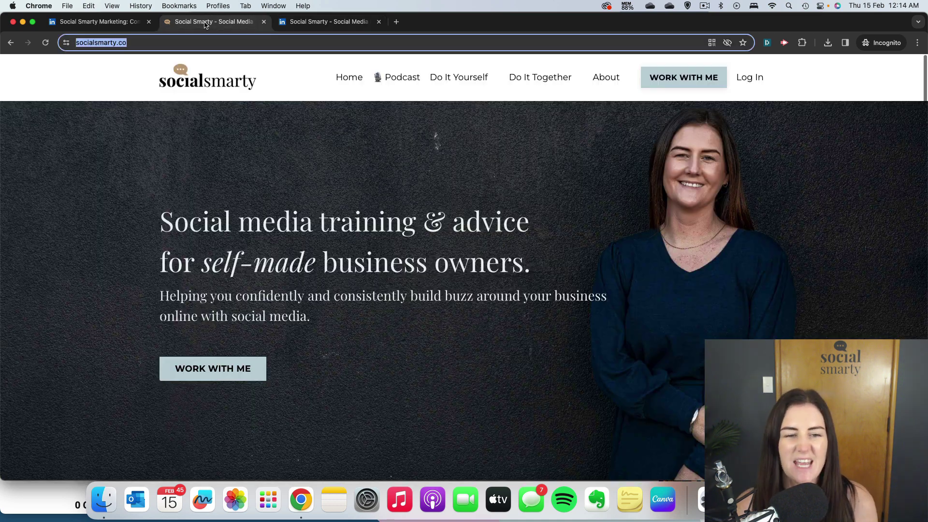
{"action": "left_click", "coordinate": [108, 22]}
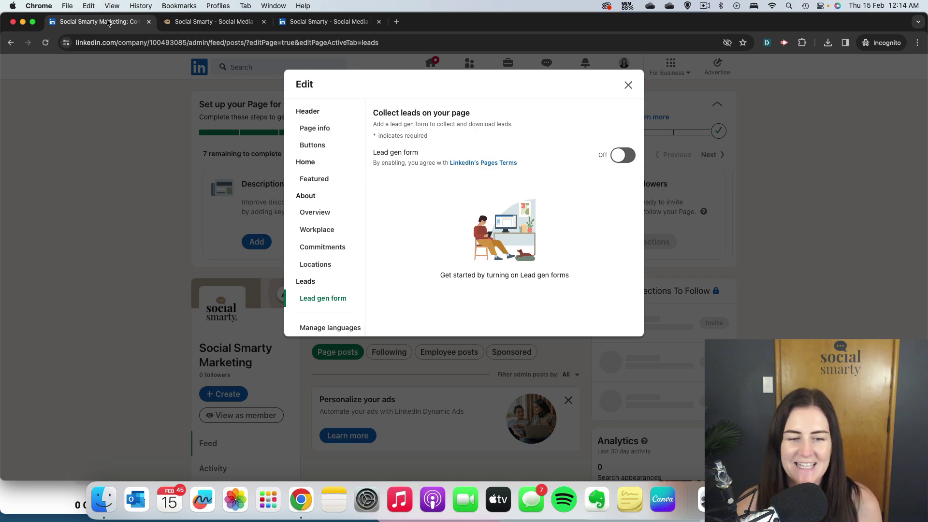
- Close the page settings without sharing the edits in a post, and check the new page as a member before returning to the admin view
{"action": "left_click", "coordinate": [628, 86]}
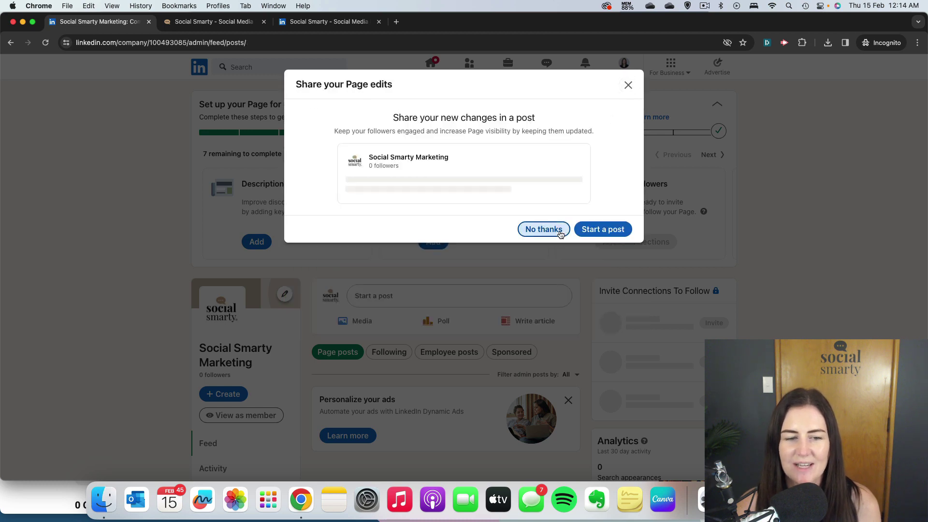
{"action": "left_click", "coordinate": [543, 230]}
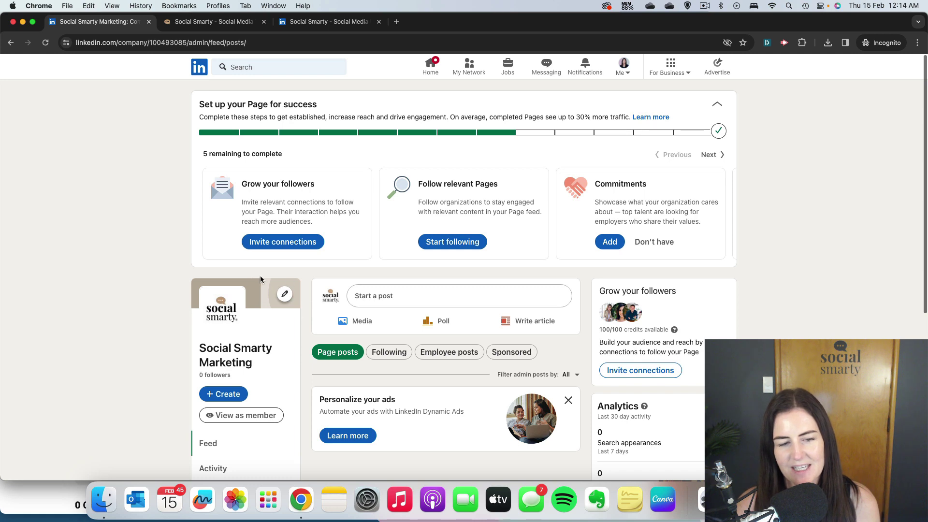
{"action": "scroll", "coordinate": [267, 343], "scroll_direction": "down", "scroll_amount": 2}
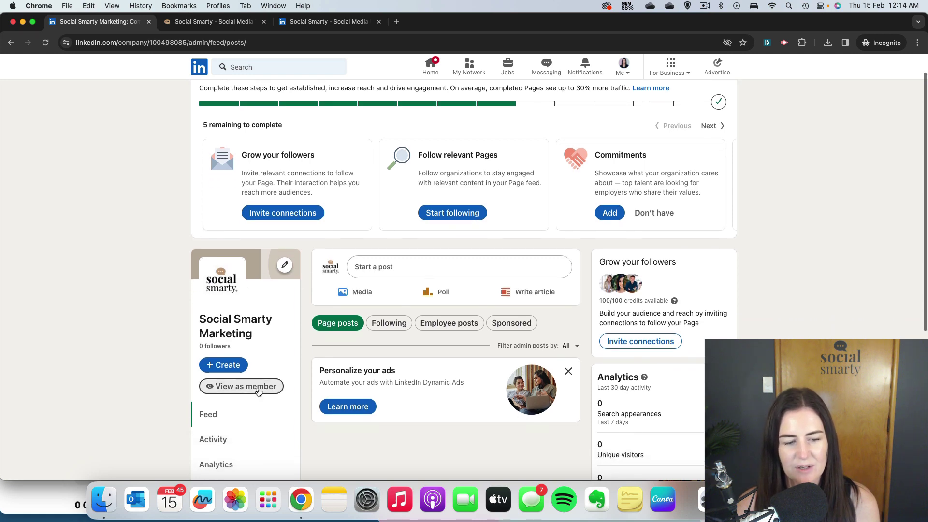
{"action": "left_click", "coordinate": [257, 388]}
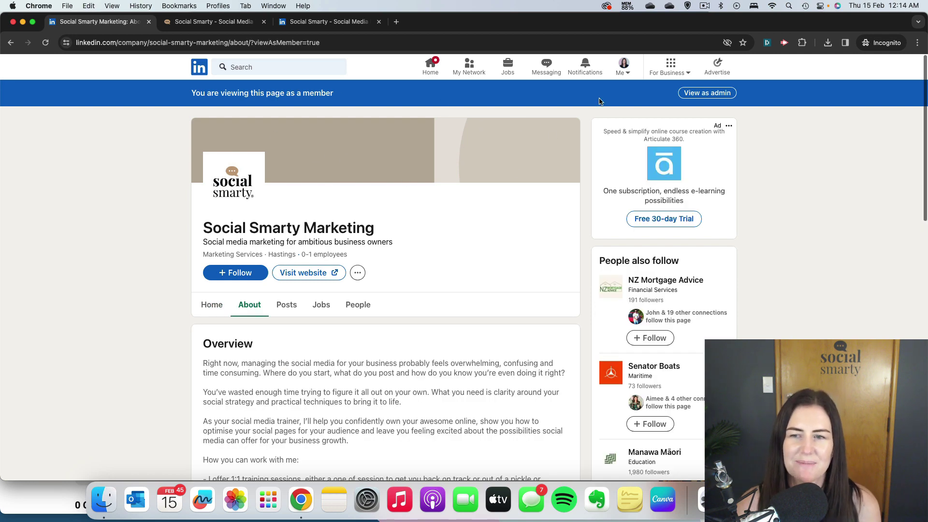
{"action": "left_click", "coordinate": [707, 93]}
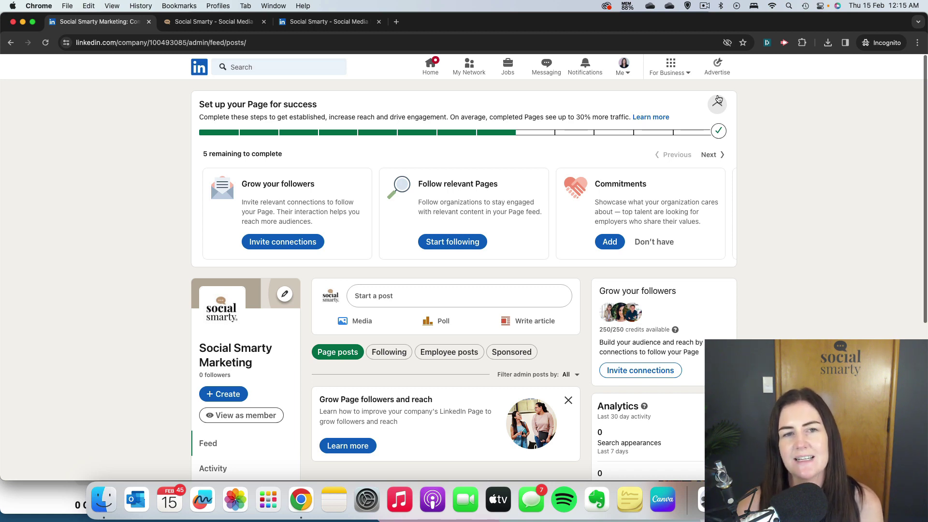
- Open Canva at canva.com in a new browser tab and search its templates for "LinkedIn Company Page"
{"action": "left_click", "coordinate": [395, 23]}
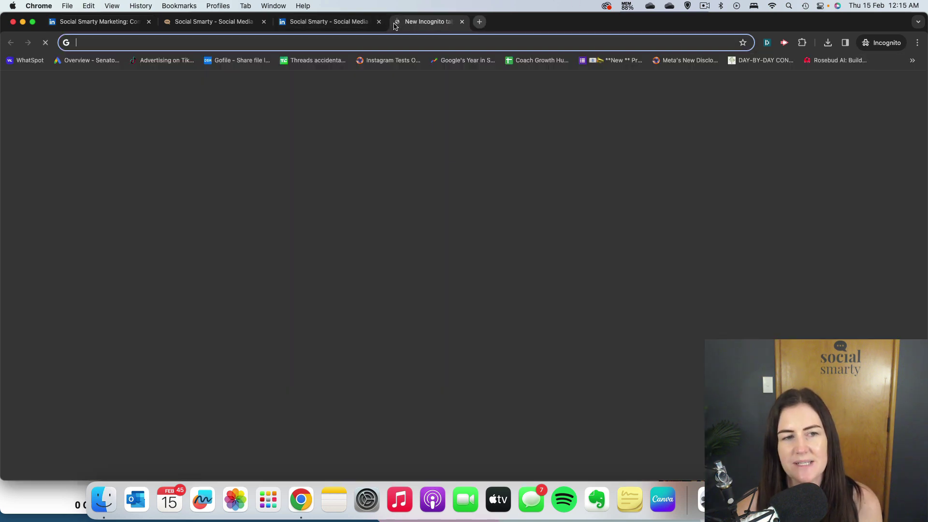
{"action": "type", "text": "canva.com"}
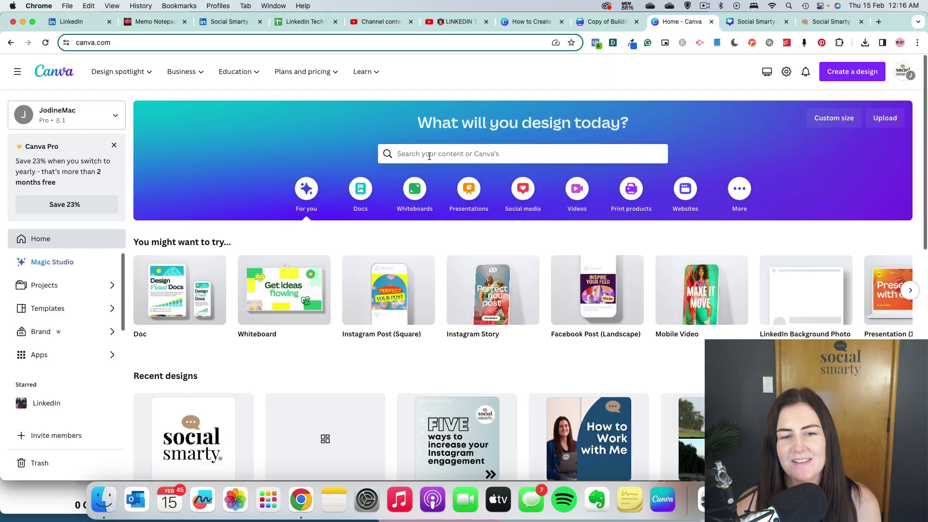
{"action": "left_click", "coordinate": [429, 156]}
{"action": "type", "text": "Linked"}
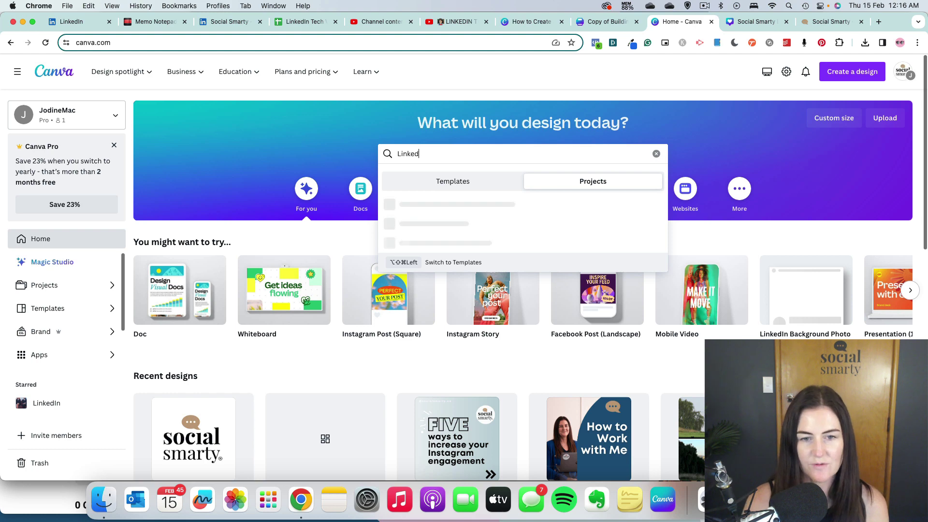
{"action": "type", "text": "In C"}
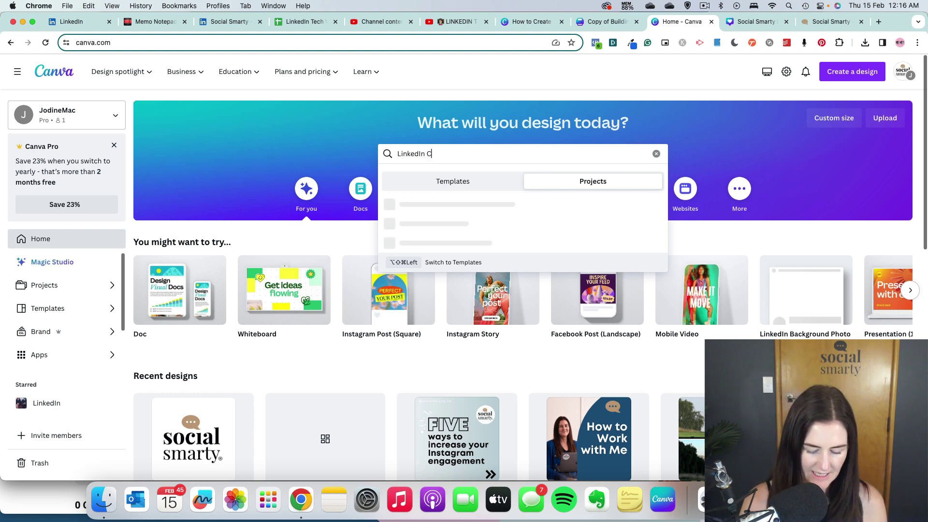
{"action": "type", "text": "ompany Page"}
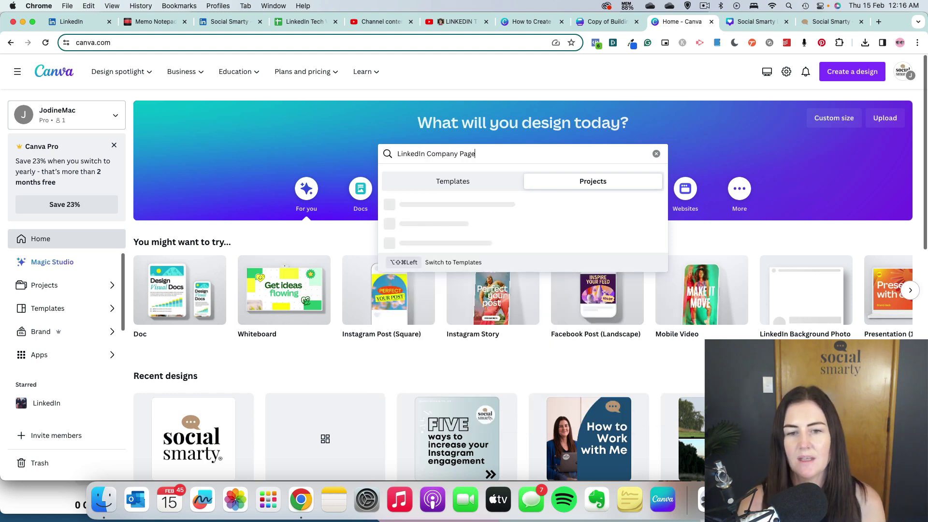
{"action": "key", "text": "Return"}
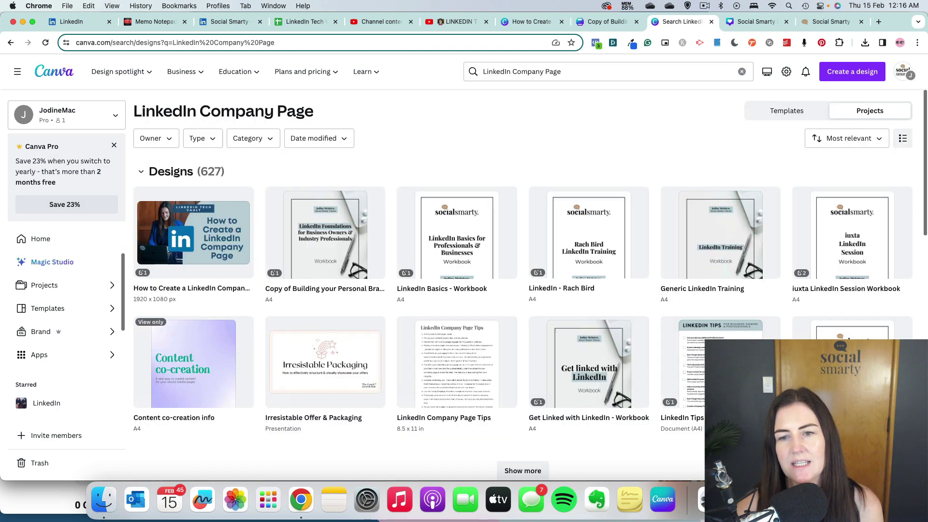
{"action": "left_click", "coordinate": [786, 112]}
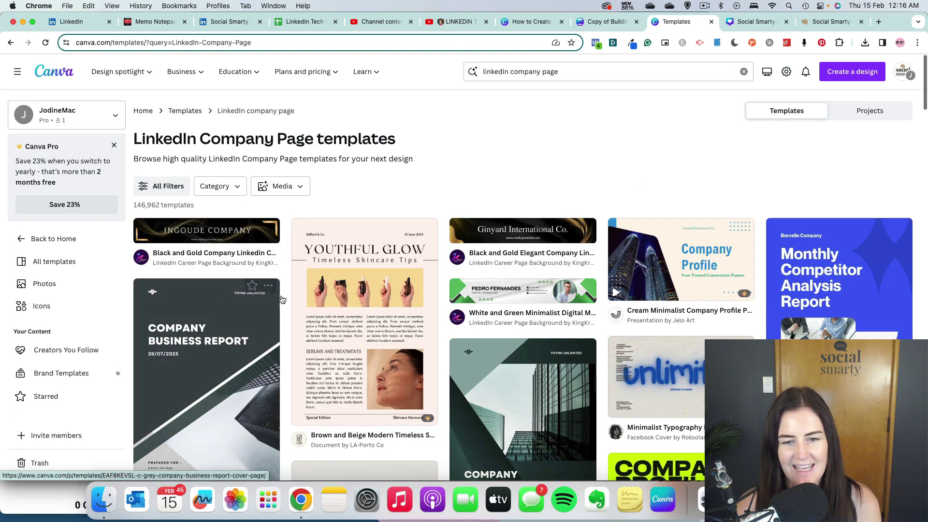
- Open the Dark Blue Modern Digital Marketing Agency Linkedin Banner template for customising and download the design
{"action": "left_click", "coordinate": [533, 232]}
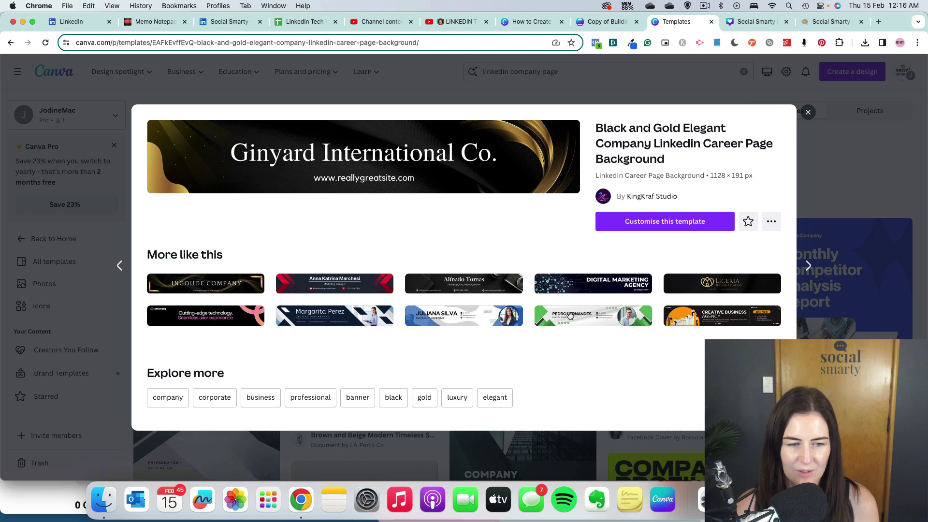
{"action": "left_click", "coordinate": [585, 289]}
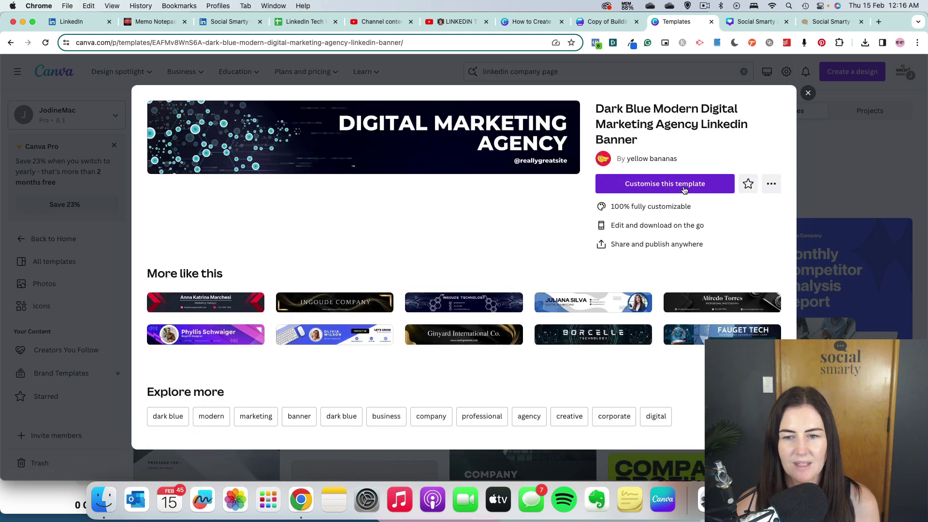
{"action": "left_click", "coordinate": [684, 188]}
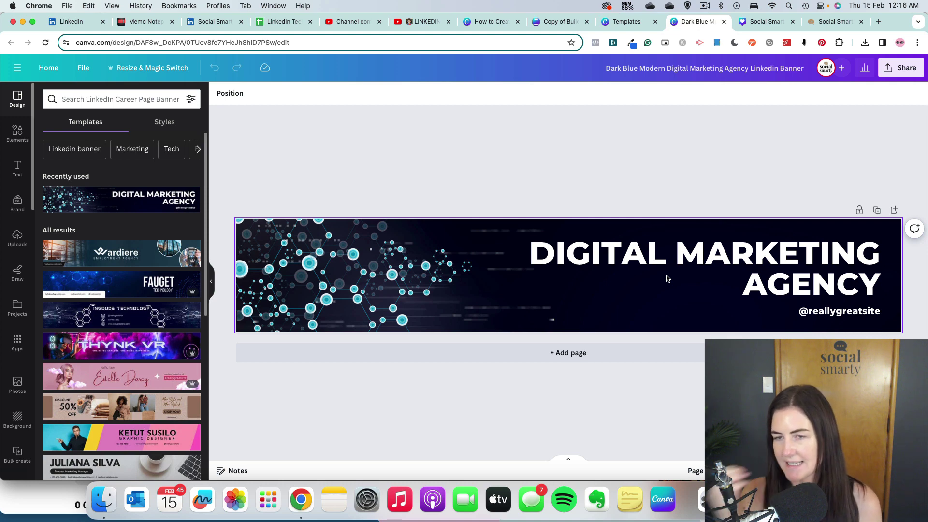
{"action": "left_click", "coordinate": [904, 68]}
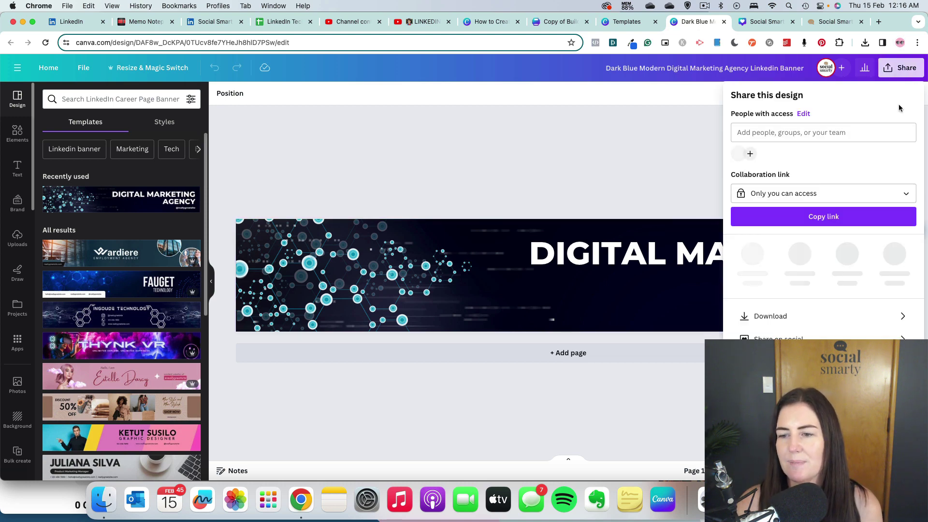
{"action": "left_click", "coordinate": [787, 314]}
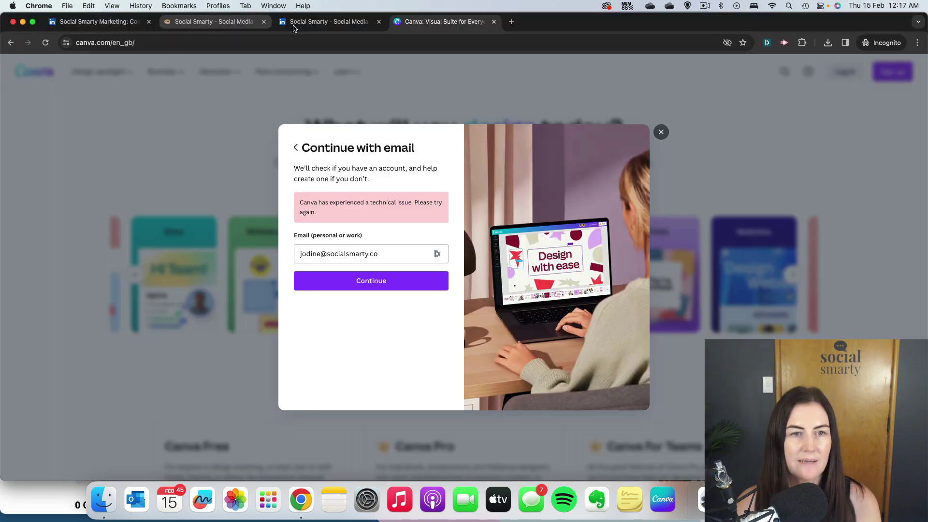
- Return to the new LinkedIn page, apply Dark Blue Modern Digital Marketing Agency Linkedin Banner.png as its cover image, and view the page as a member
{"action": "left_click", "coordinate": [297, 27]}
{"action": "left_click", "coordinate": [116, 25]}
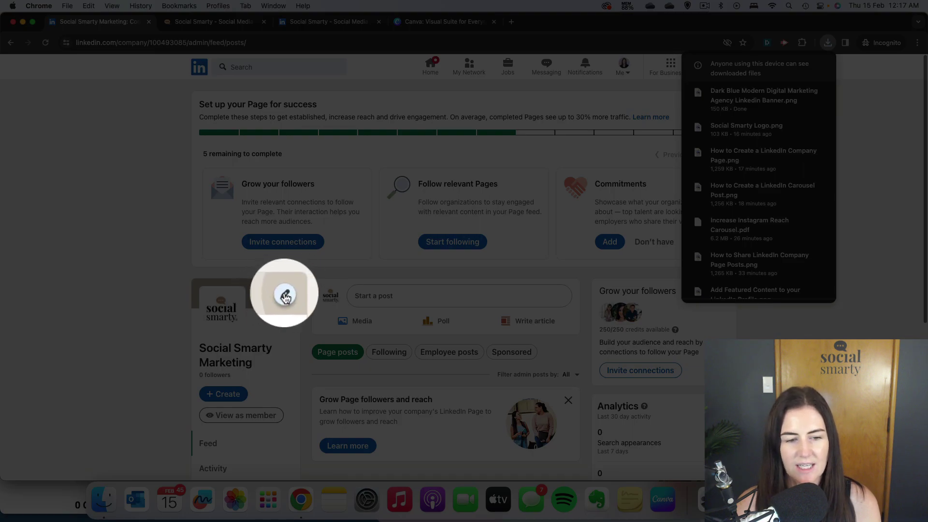
{"action": "left_click", "coordinate": [284, 295]}
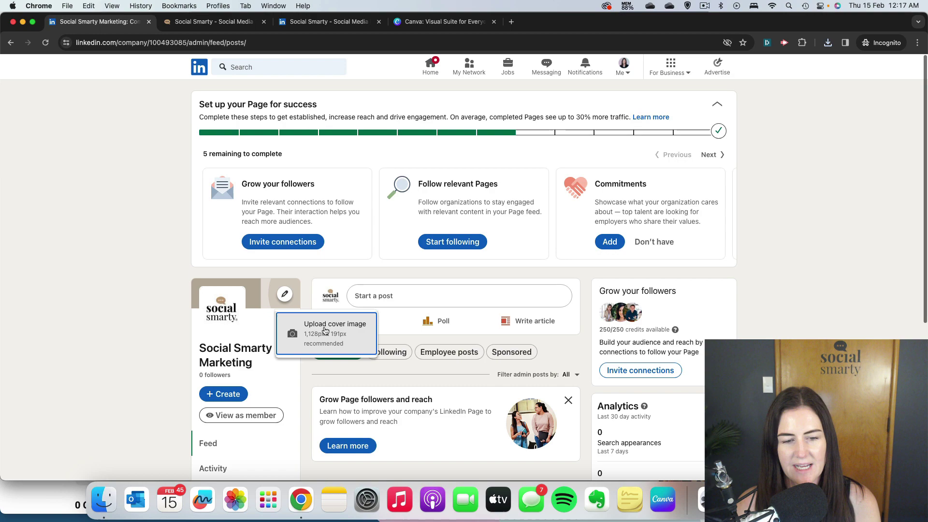
{"action": "left_click", "coordinate": [325, 331]}
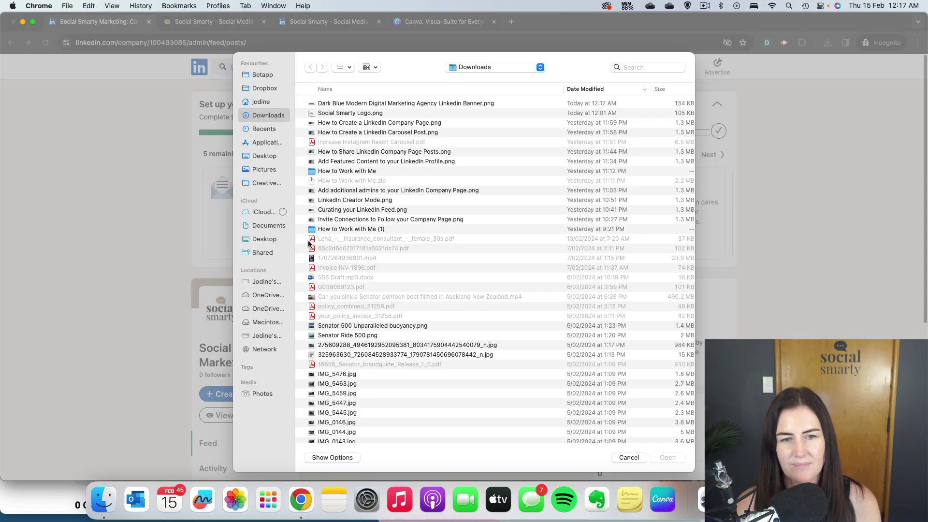
{"action": "double_click", "coordinate": [448, 104]}
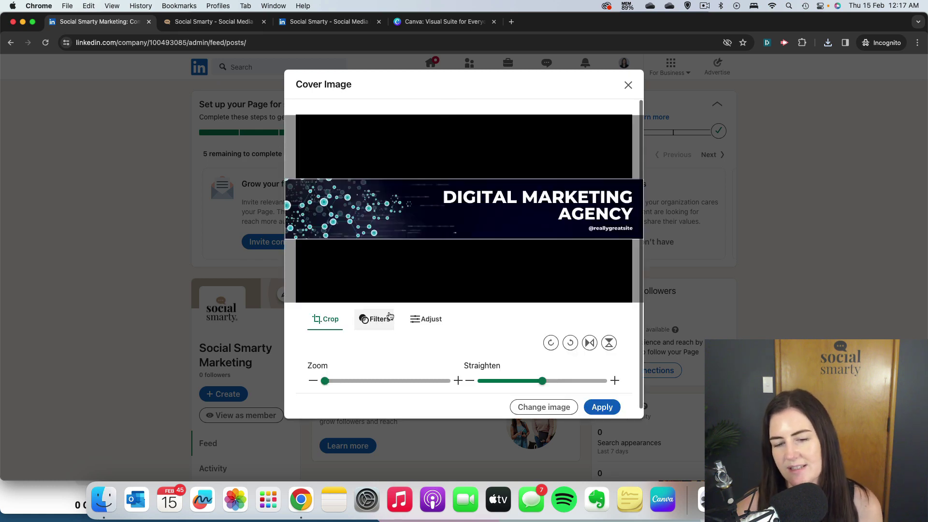
{"action": "left_click", "coordinate": [603, 409]}
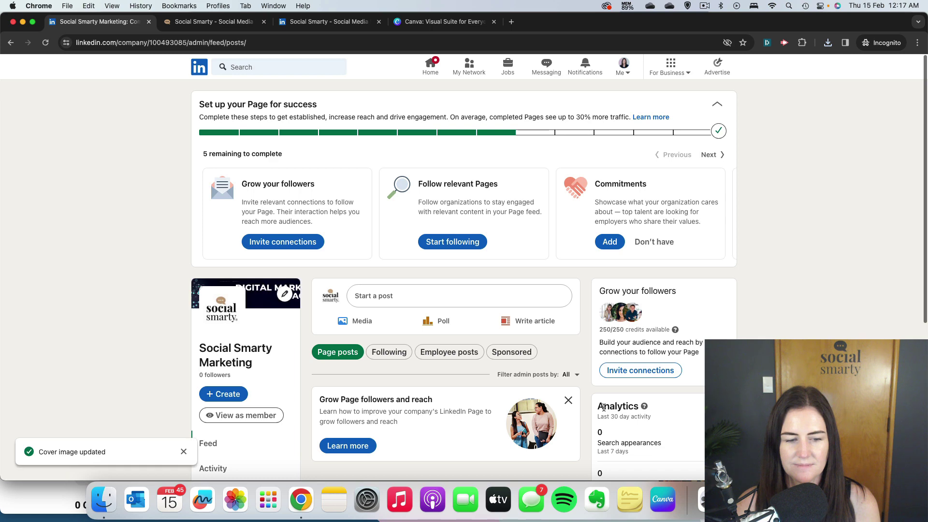
{"action": "left_click", "coordinate": [245, 416]}
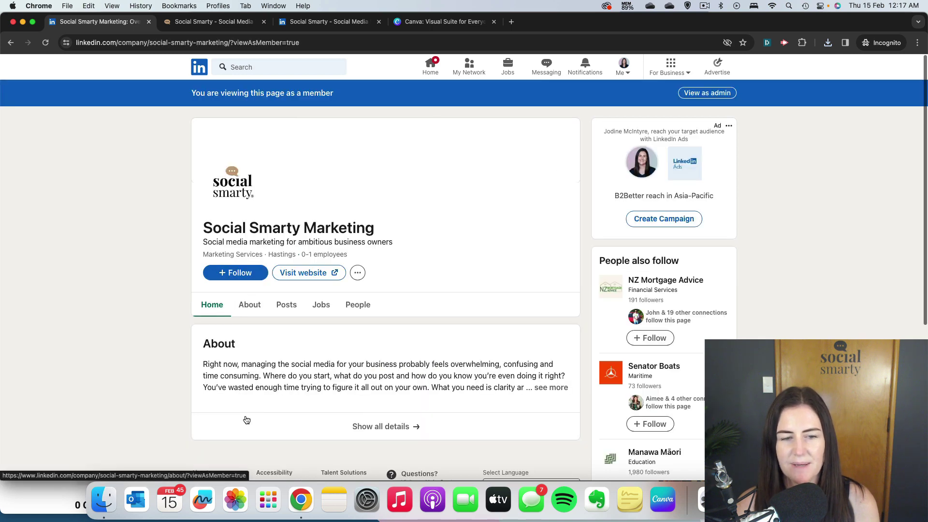